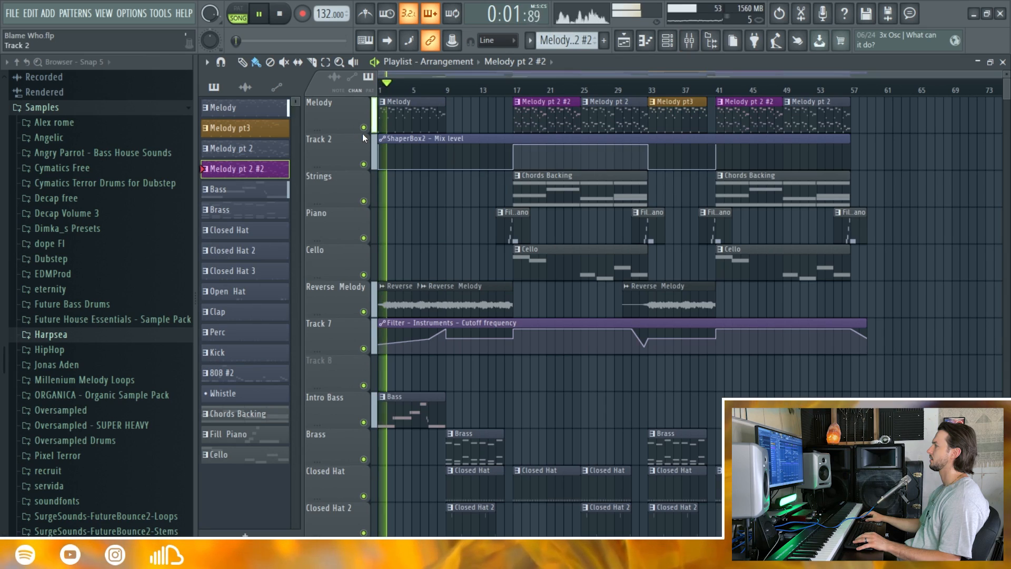
# Solo the Melody track, enable Track 2 with the ShaperBox2 mix automation, and play the arrangement.
pyautogui.rightClick(363, 127)
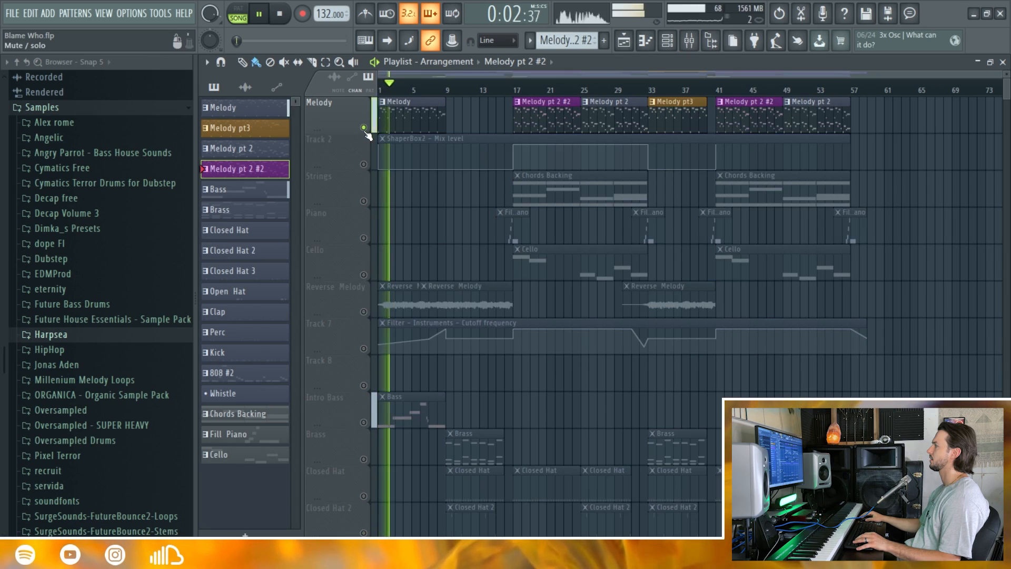
pyautogui.click(363, 164)
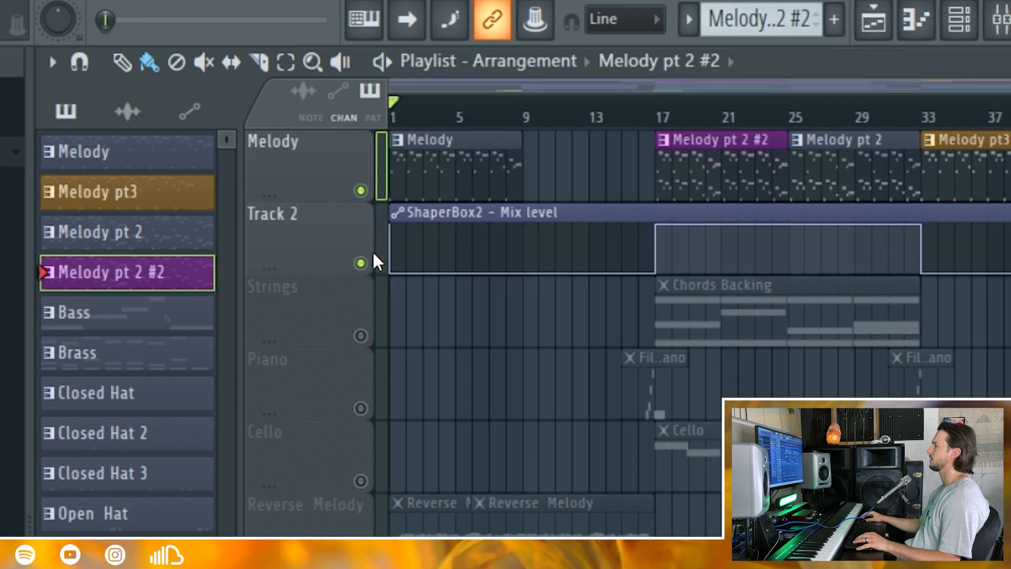
pyautogui.press('space')
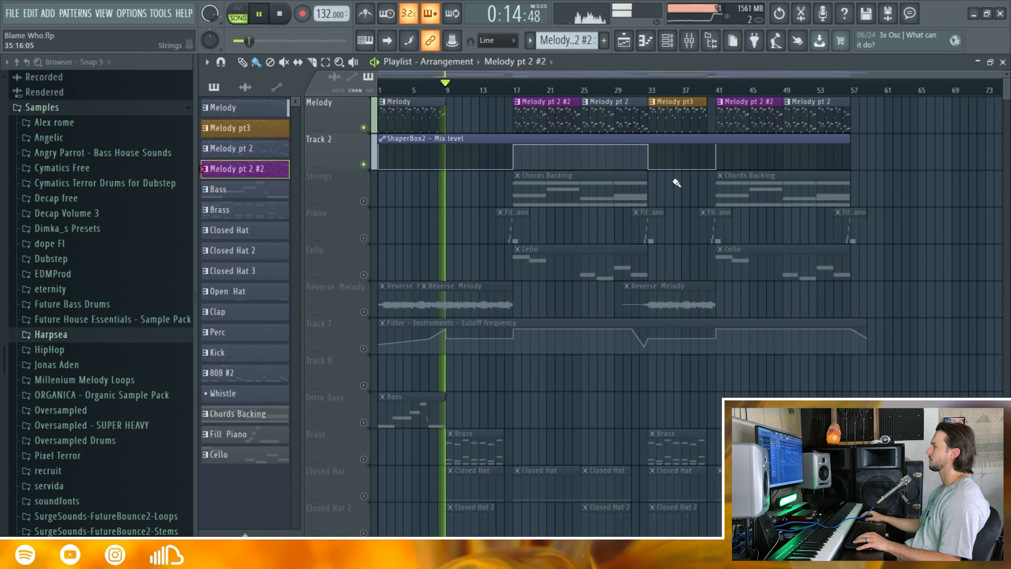
pyautogui.press('space')
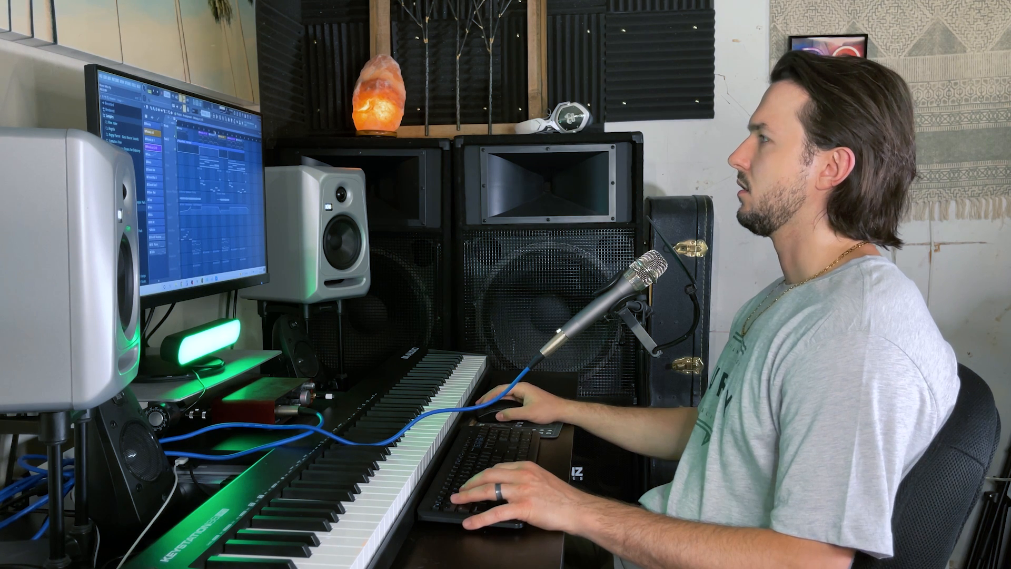
# Open the Melody pt 2 #2 pattern in the channel rack and inspect the Plucky Lead's bx_oberhausen synth.
pyautogui.press('F9')
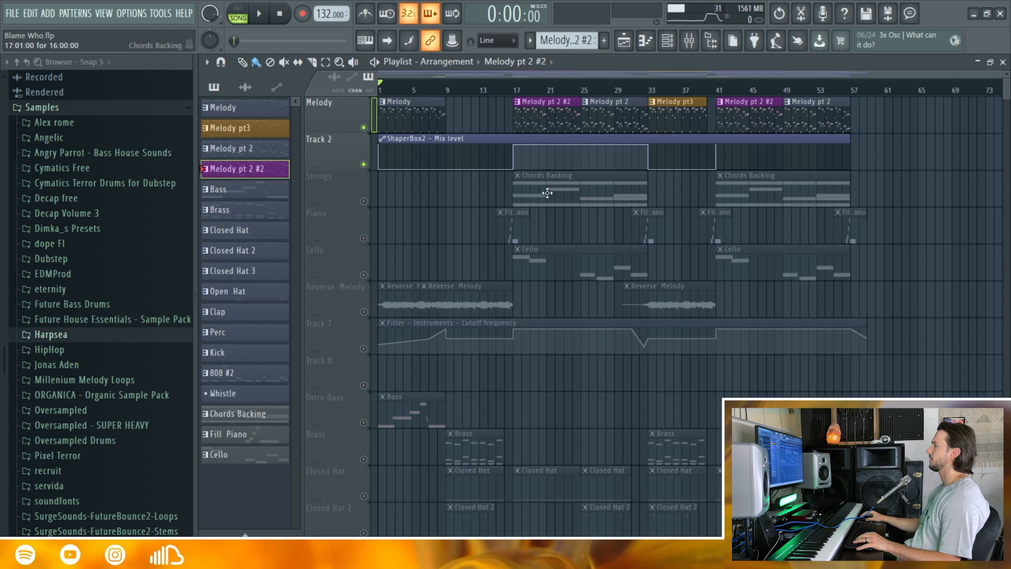
pyautogui.doubleClick(548, 115)
pyautogui.click(668, 46)
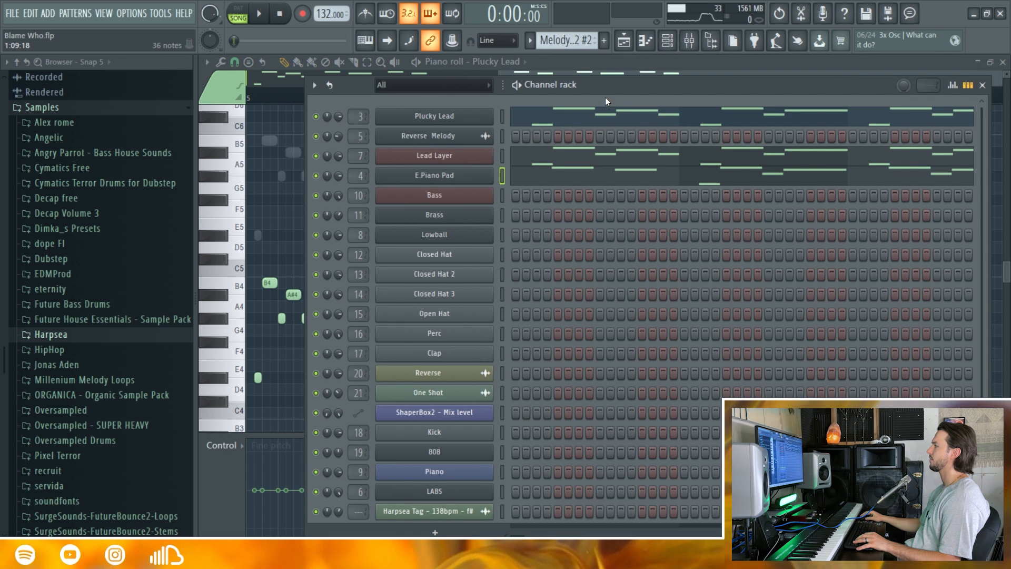
pyautogui.moveTo(608, 86); pyautogui.dragTo(570, 78)
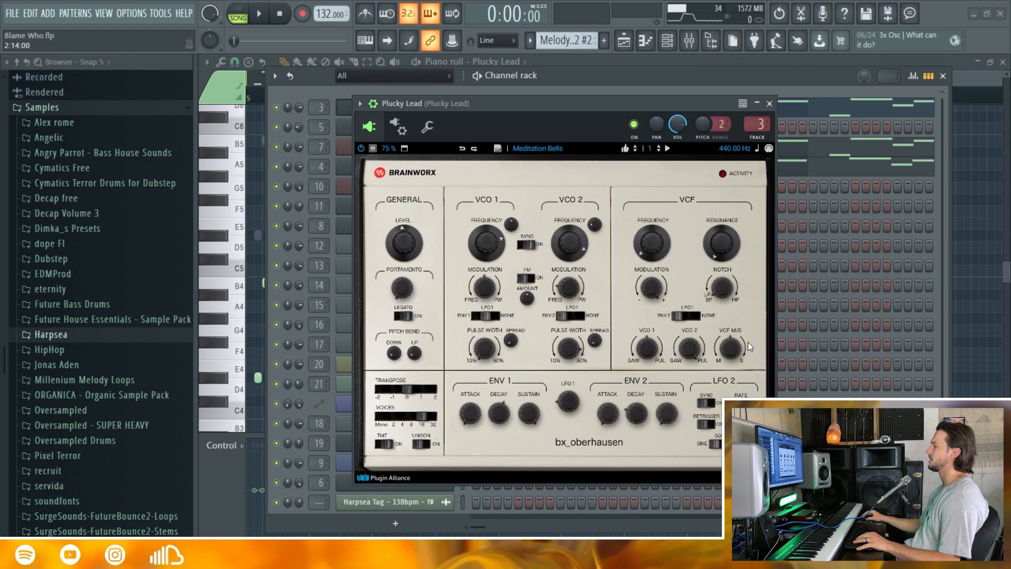
pyautogui.click(770, 105)
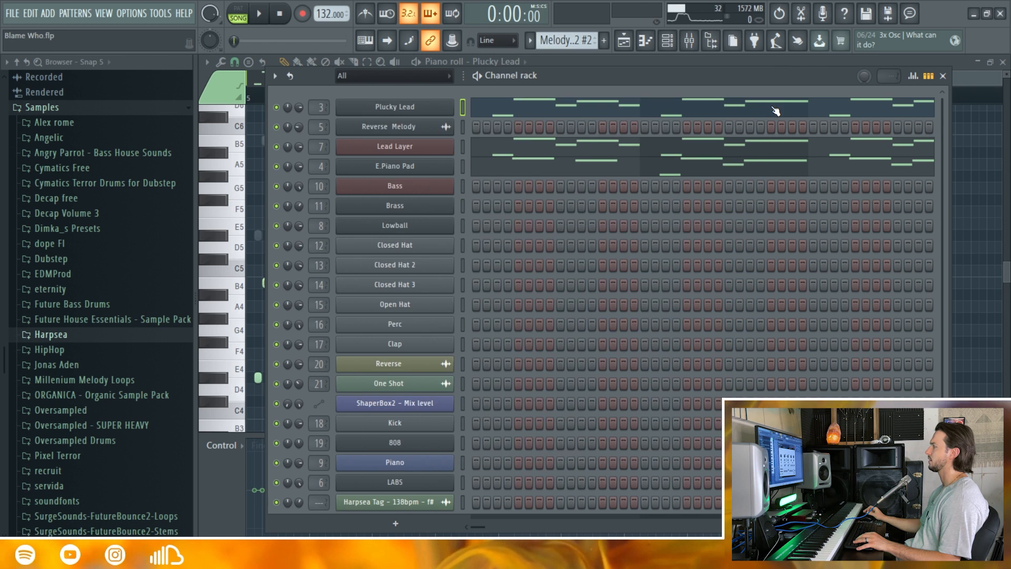
# Inspect the E.Piano Pad synth, mute the Lead Layer and Plucky Lead channels, and play the pattern to audition the pad.
pyautogui.click(375, 169)
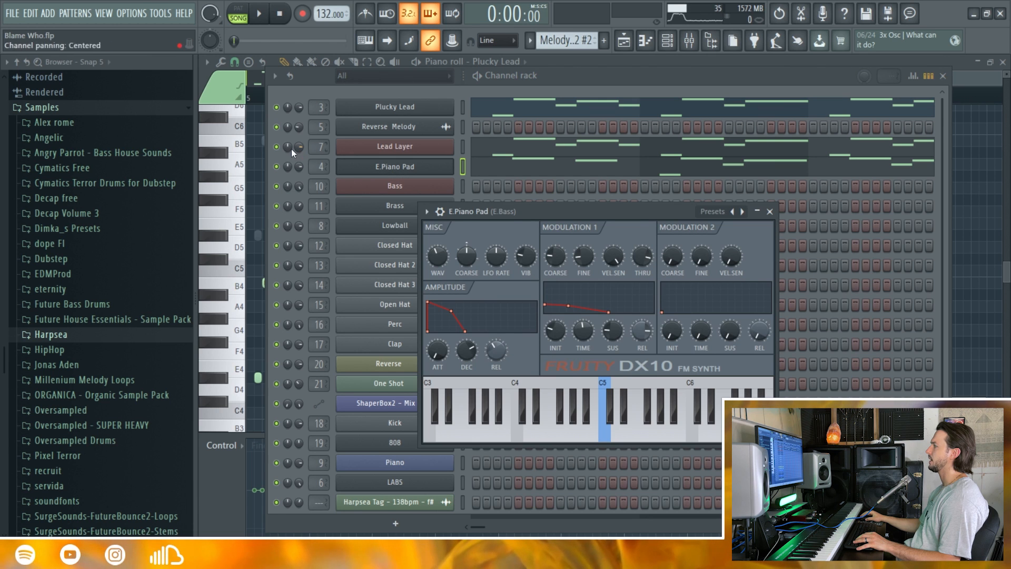
pyautogui.click(277, 147)
pyautogui.click(277, 108)
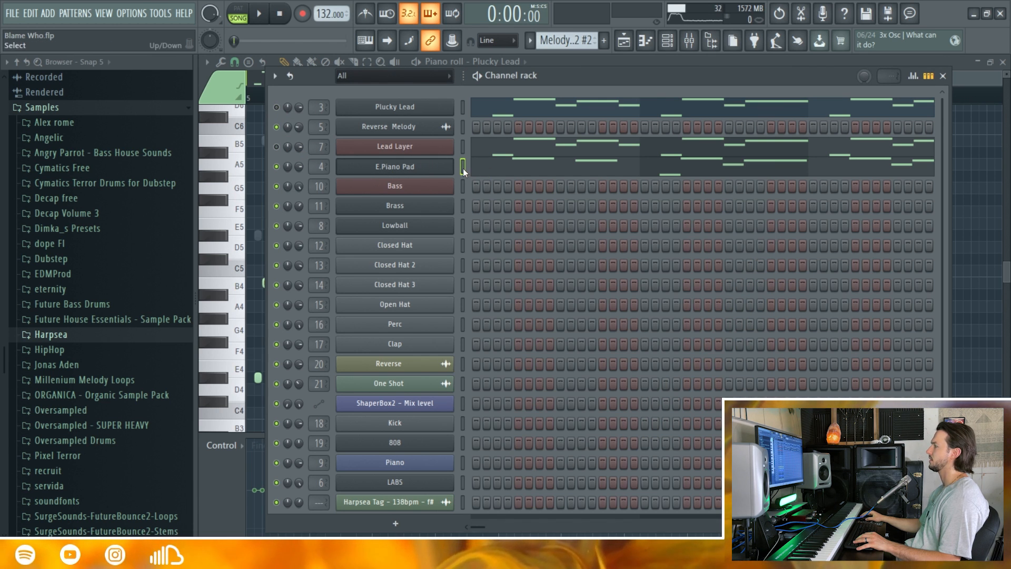
pyautogui.press('l')
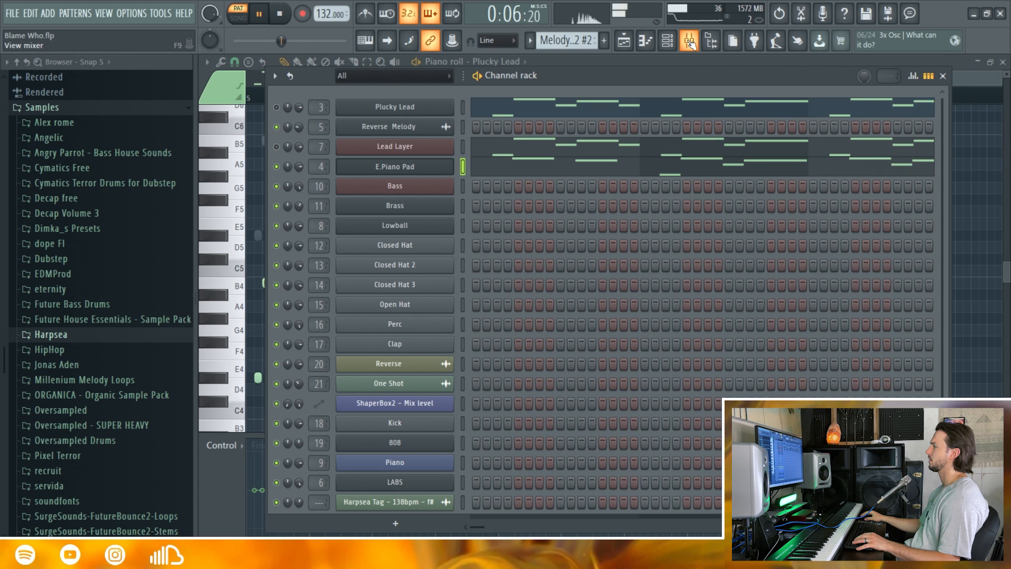
pyautogui.press('space')
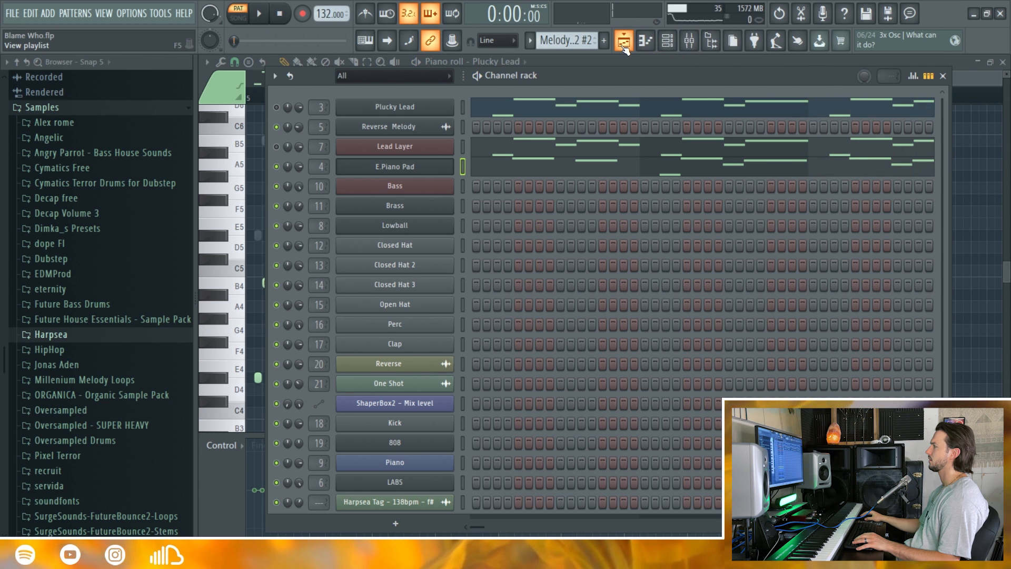
# Examine the E.Piano Pad's notes in the piano roll and its Fruity DX10 settings.
pyautogui.click(536, 168)
pyautogui.moveTo(426, 216); pyautogui.dragTo(685, 176)
pyautogui.scroll(2, 316, 184)
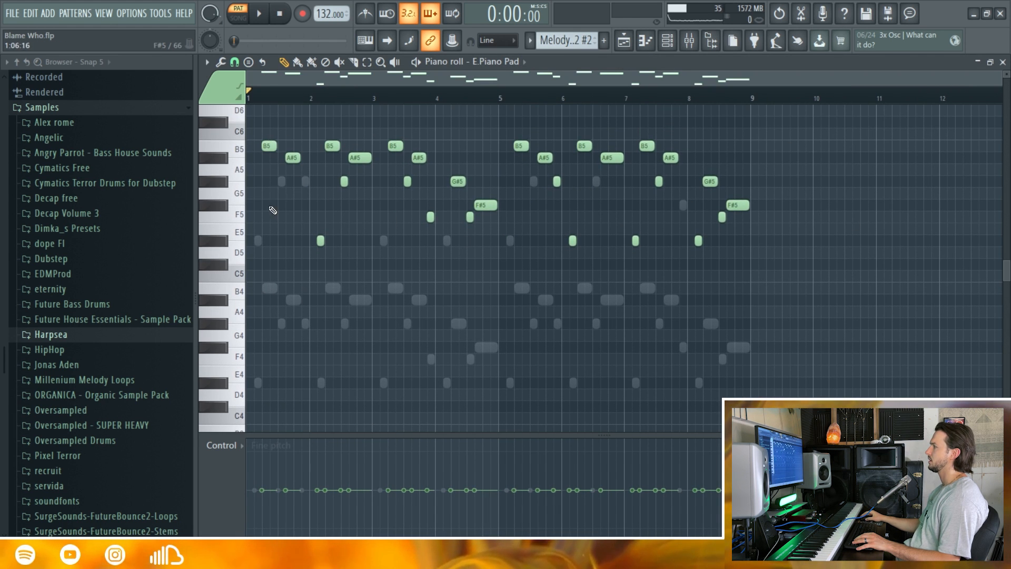
pyautogui.click(667, 40)
pyautogui.click(420, 166)
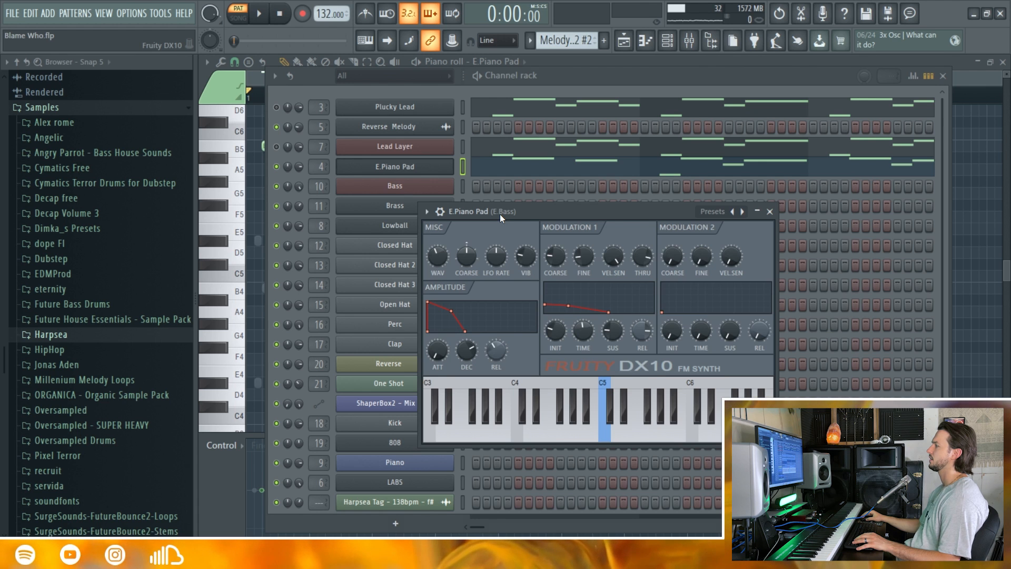
pyautogui.click(396, 167)
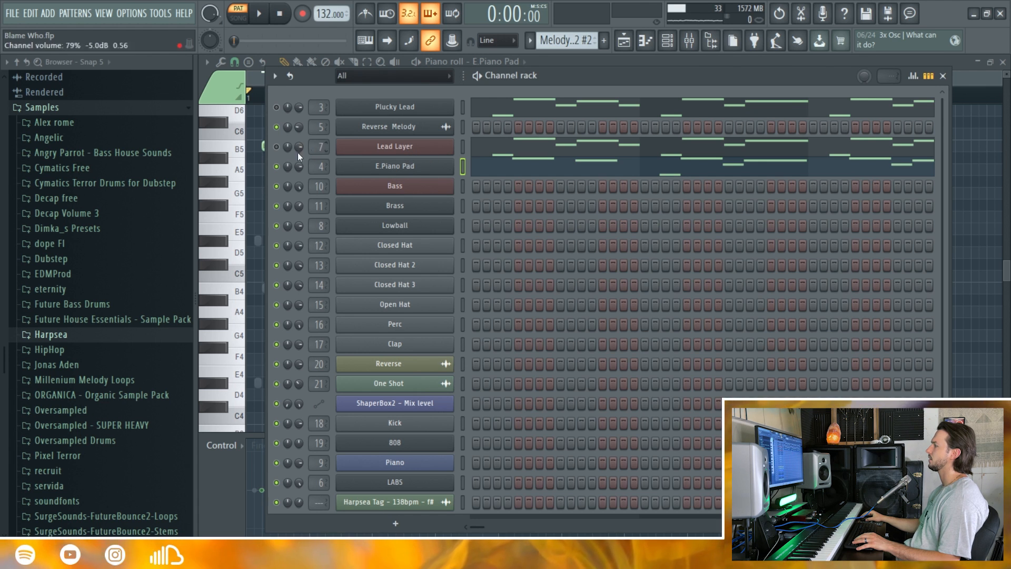
# Inspect the Lead Layer's synth, then audition it in the pattern with Plucky Lead and E.Piano Pad muted.
pyautogui.click(403, 148)
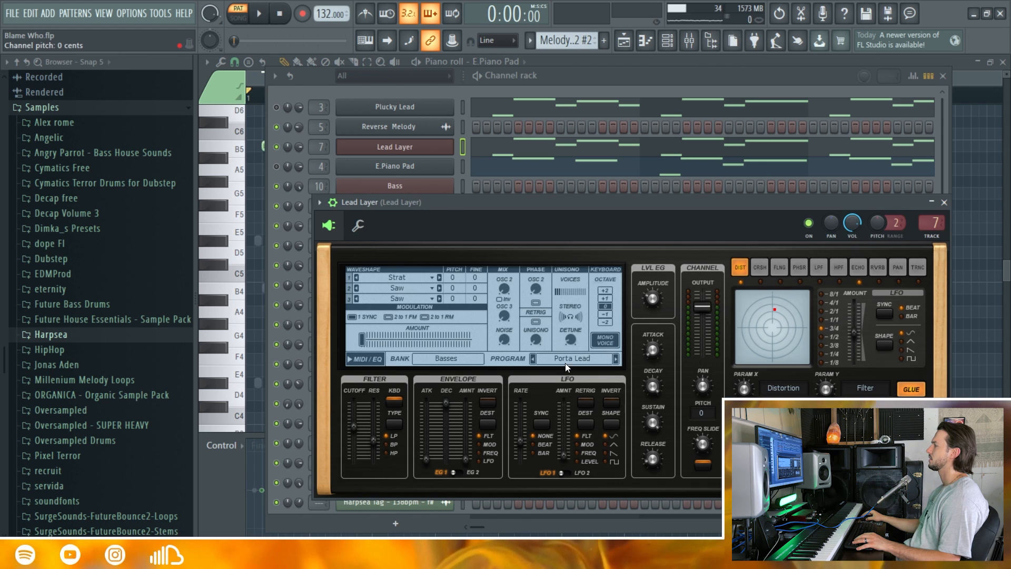
pyautogui.click(566, 77)
pyautogui.press('space')
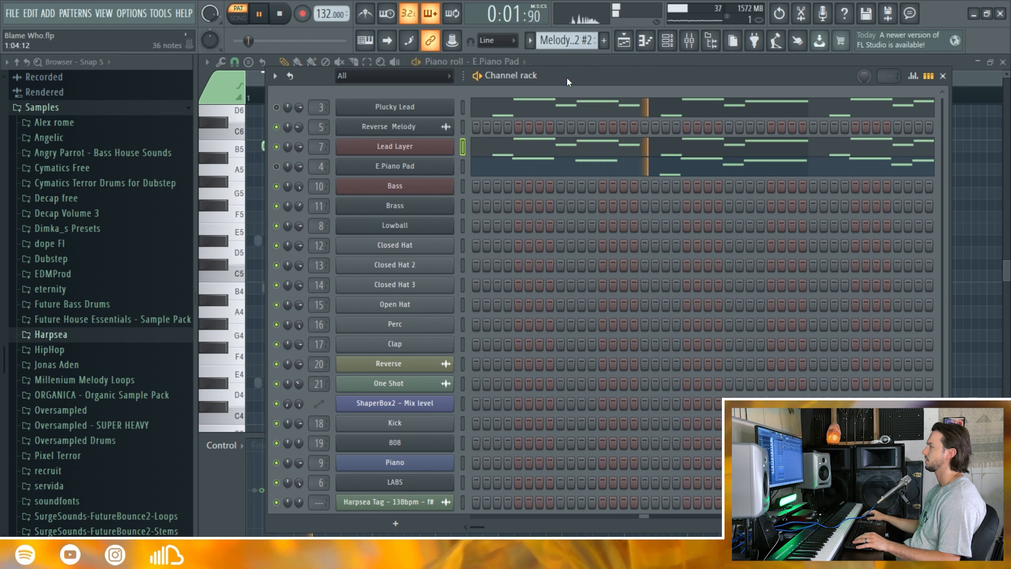
# Bypass ShaperBox2 on the Lead Layer and E.Bass mixer tracks while the pattern plays.
pyautogui.click(690, 45)
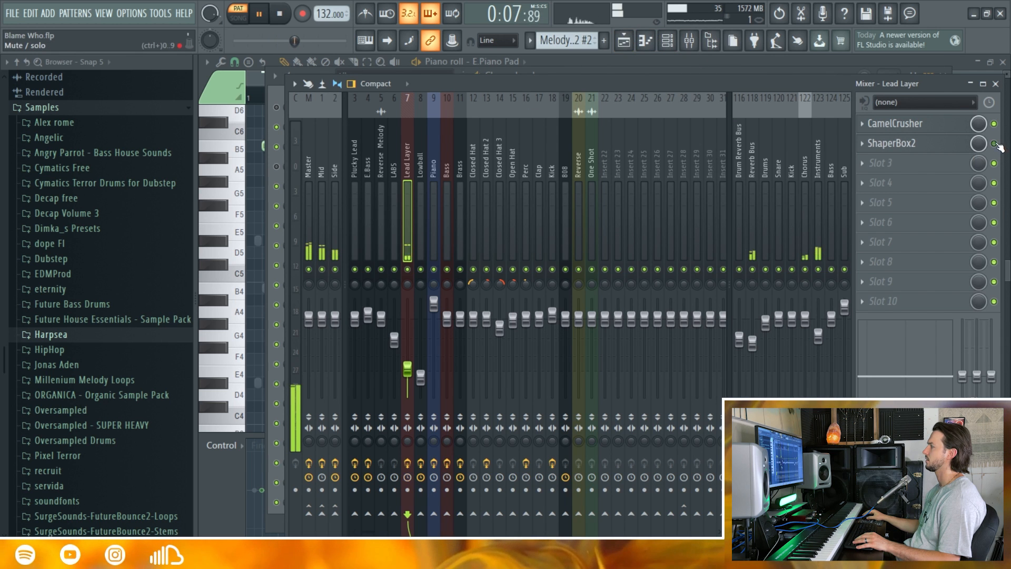
pyautogui.click(381, 149)
pyautogui.click(368, 149)
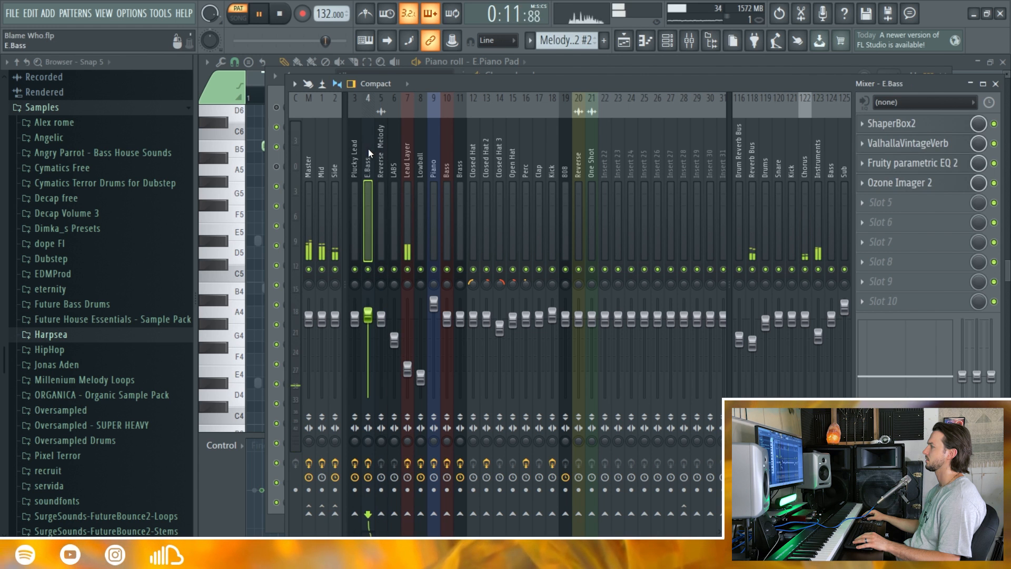
pyautogui.click(994, 124)
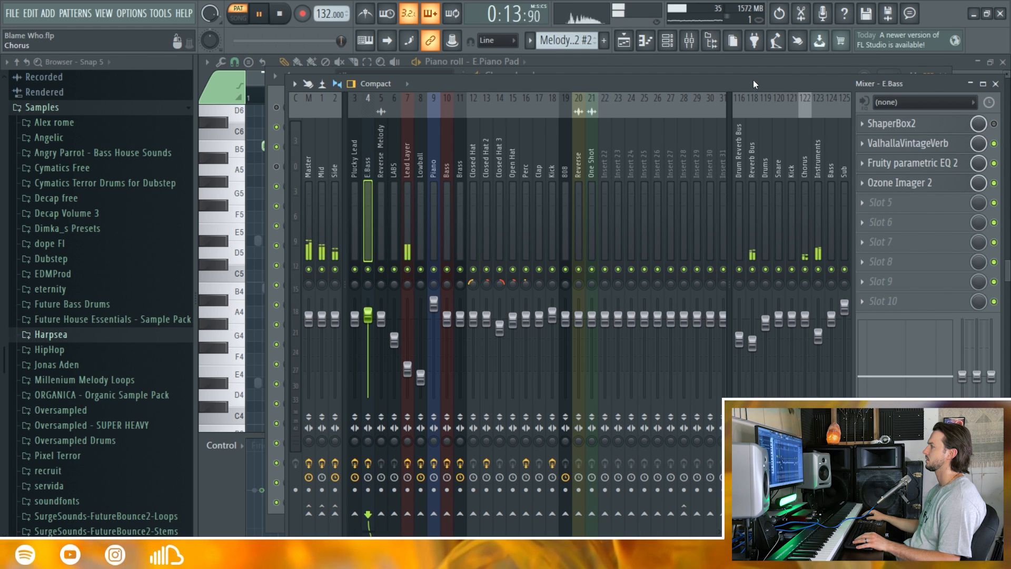
# Unmute the Plucky Lead and E.Piano Pad channels and play the pattern with all three melody layers.
pyautogui.press('F6')
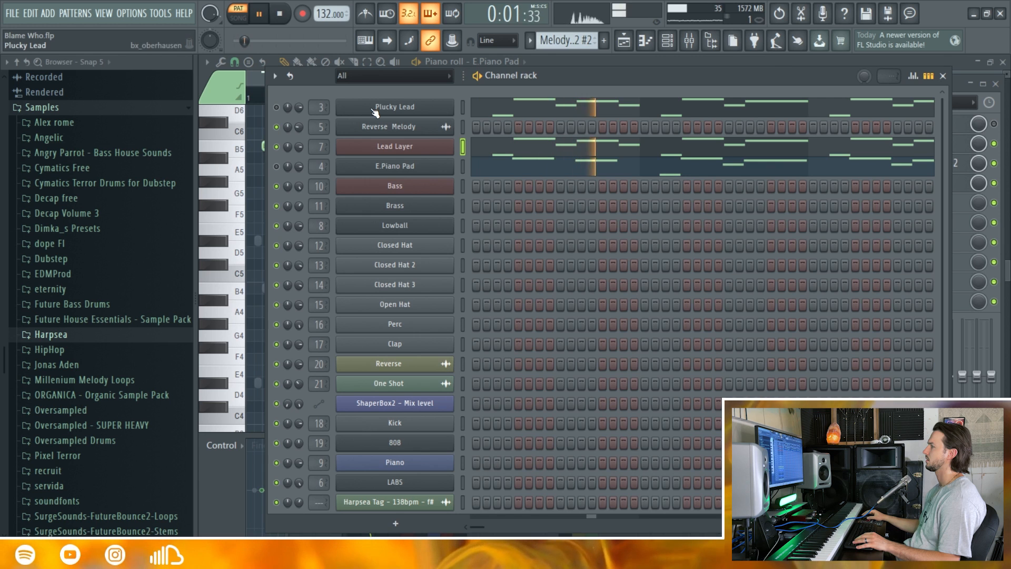
pyautogui.press('space')
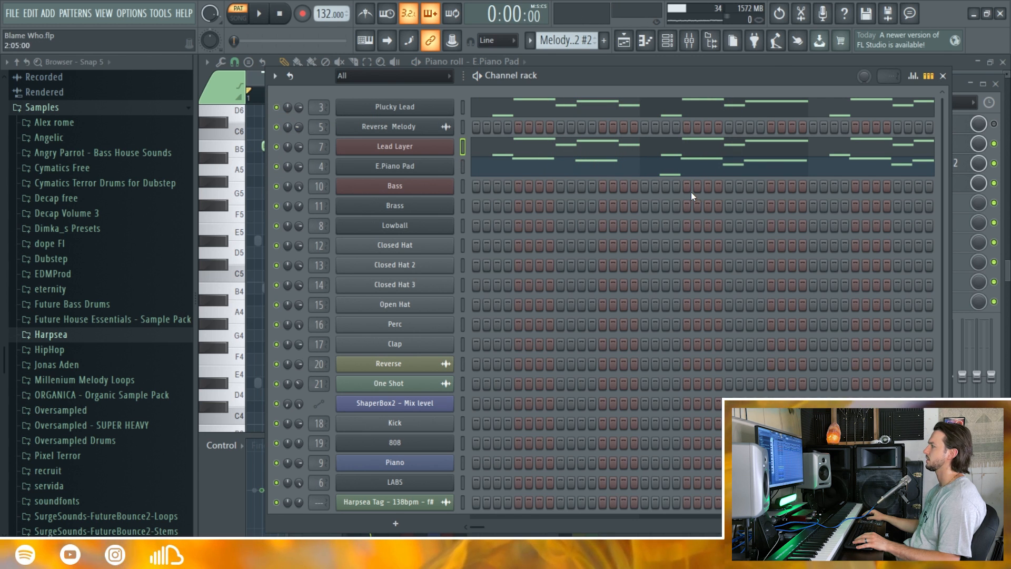
pyautogui.press('space')
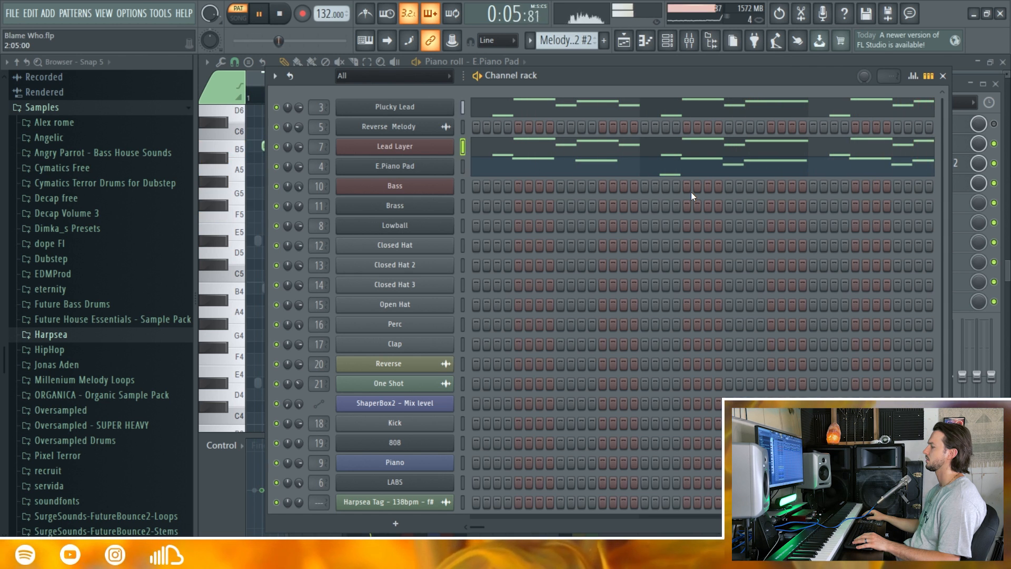
pyautogui.press('space')
# Re-enable ShaperBox2 on the E.Bass and Lead Layer mixer tracks, checking the Plucky Lead's effect chain as well.
pyautogui.click(942, 77)
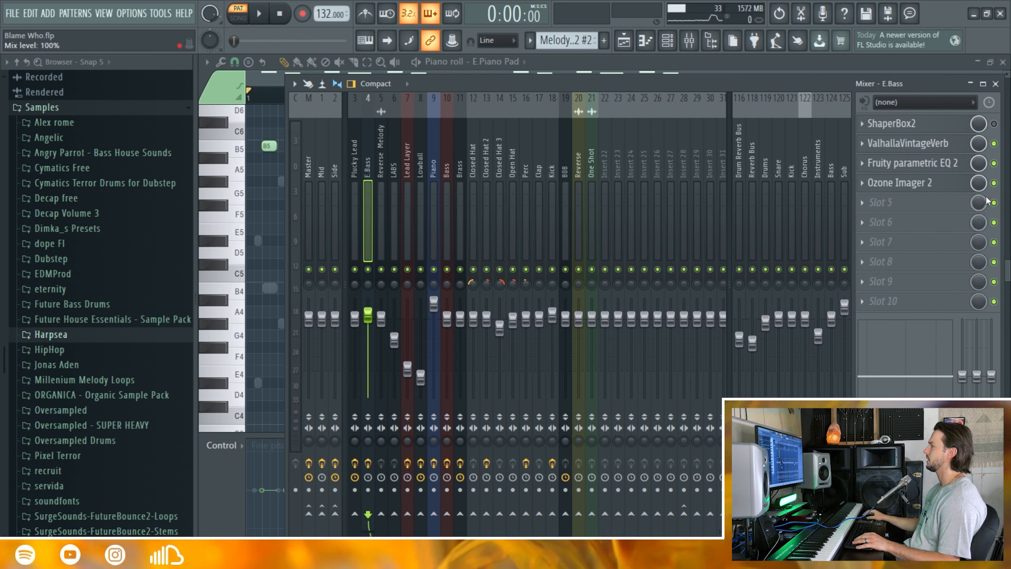
pyautogui.click(358, 153)
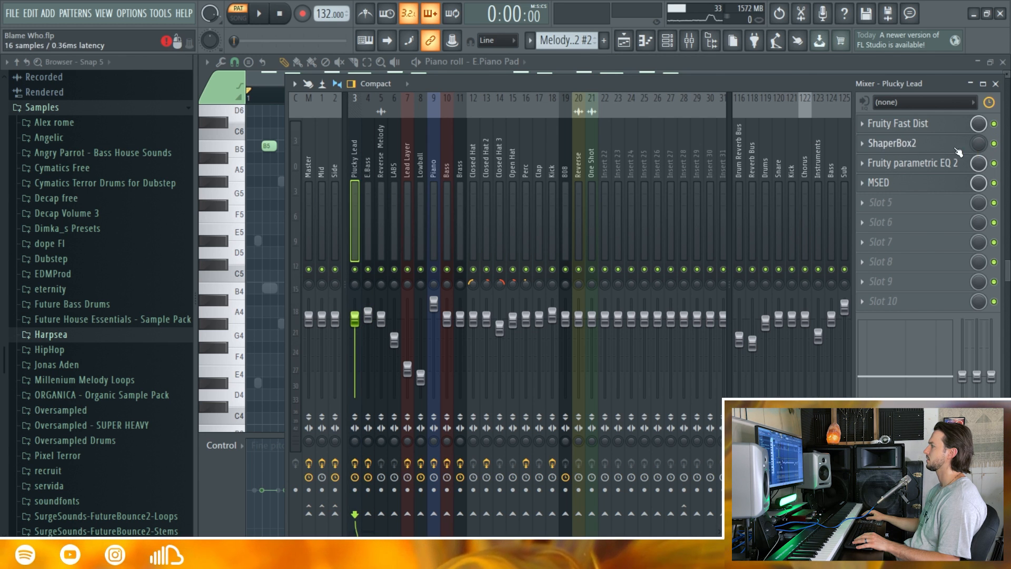
pyautogui.click(383, 156)
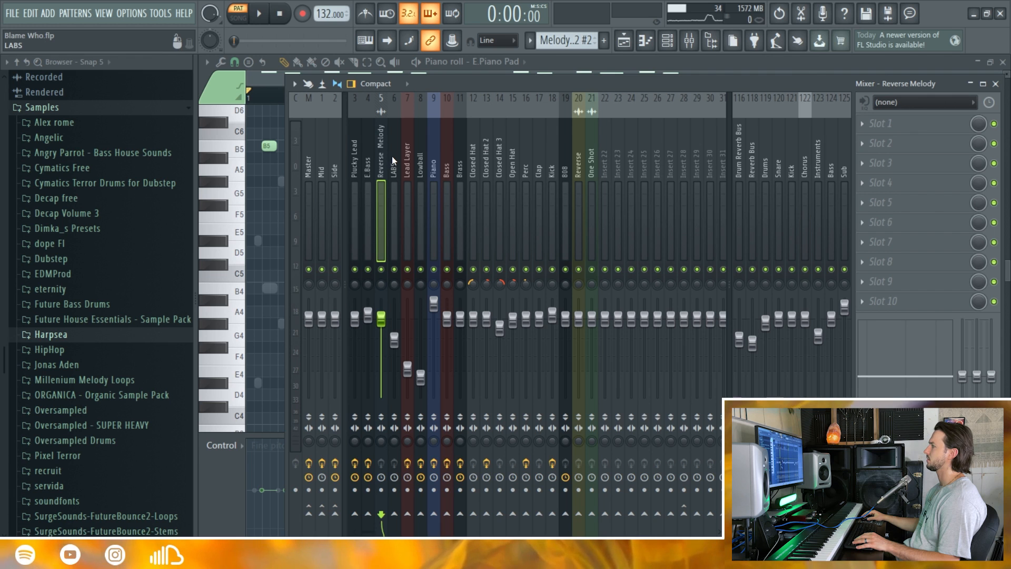
pyautogui.click(391, 156)
pyautogui.click(411, 156)
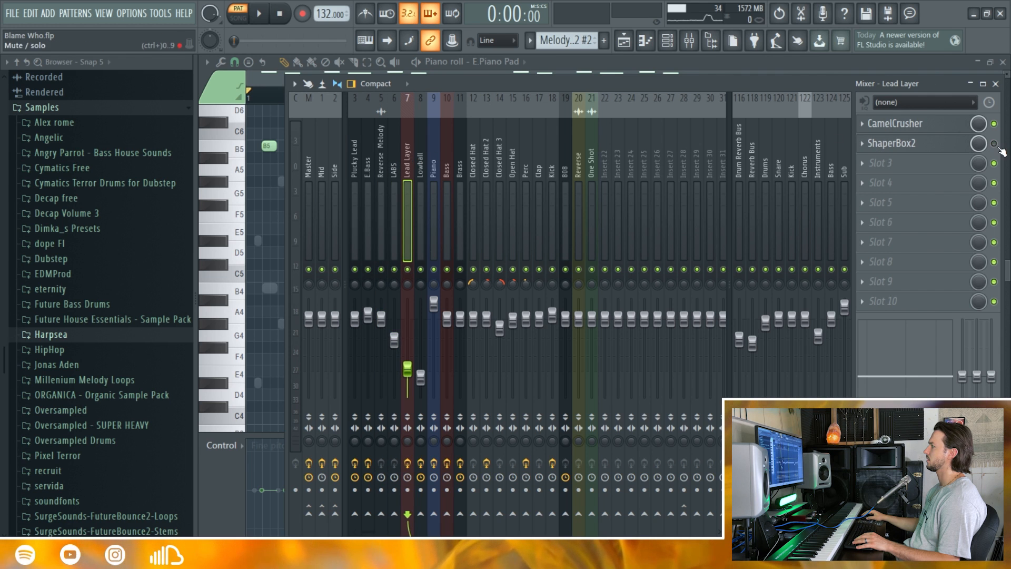
# Examine the Lead Layer's ShaperBox2 volume curve and LFO settings while the pattern plays.
pyautogui.click(899, 149)
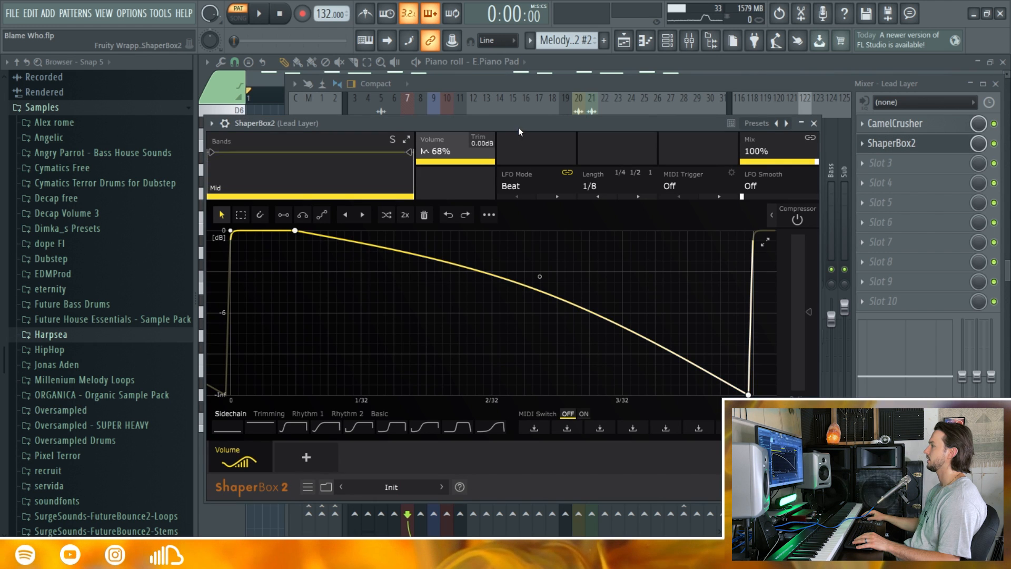
pyautogui.moveTo(518, 127); pyautogui.dragTo(536, 105)
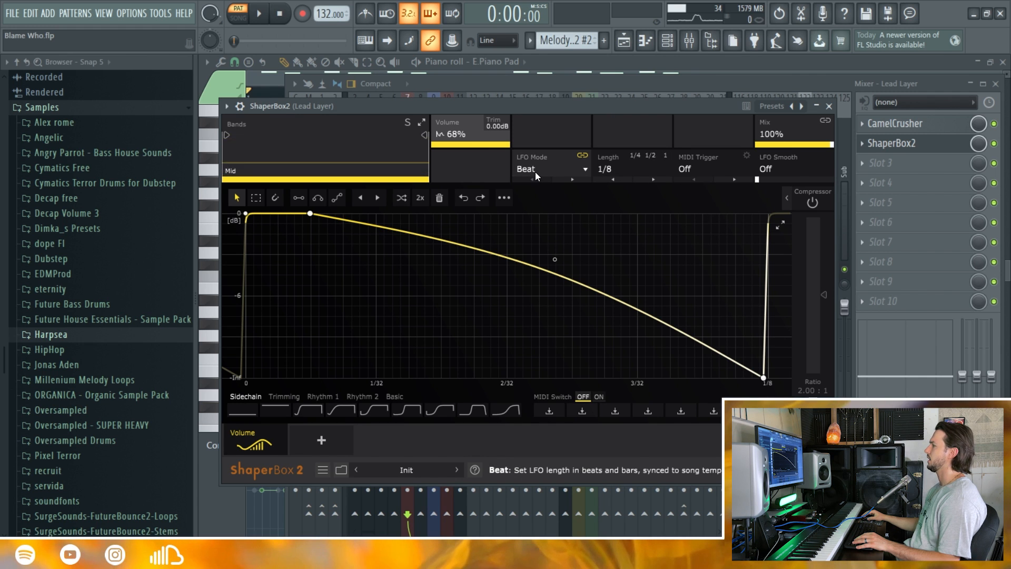
pyautogui.moveTo(521, 108); pyautogui.dragTo(530, 106)
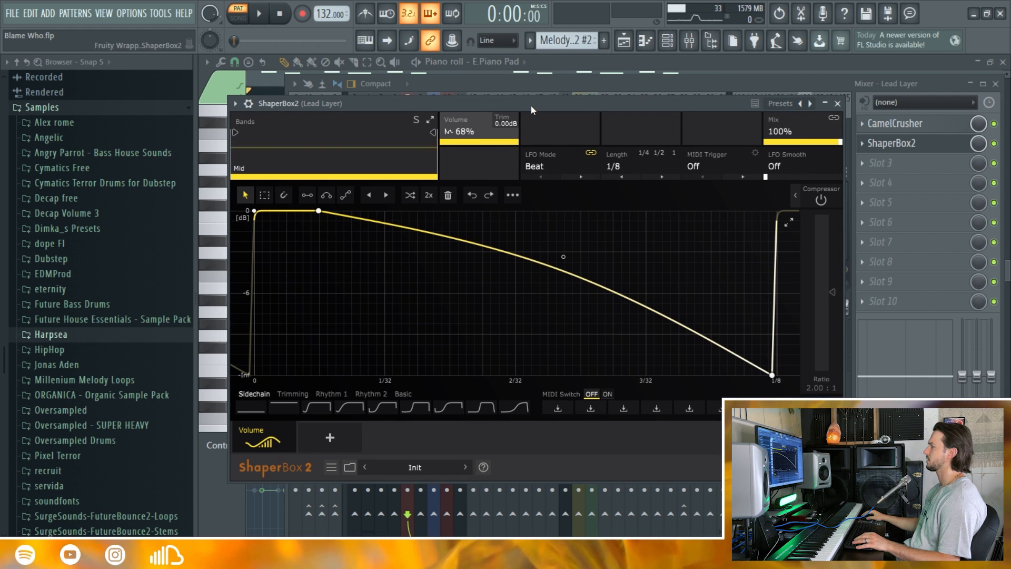
pyautogui.press('space')
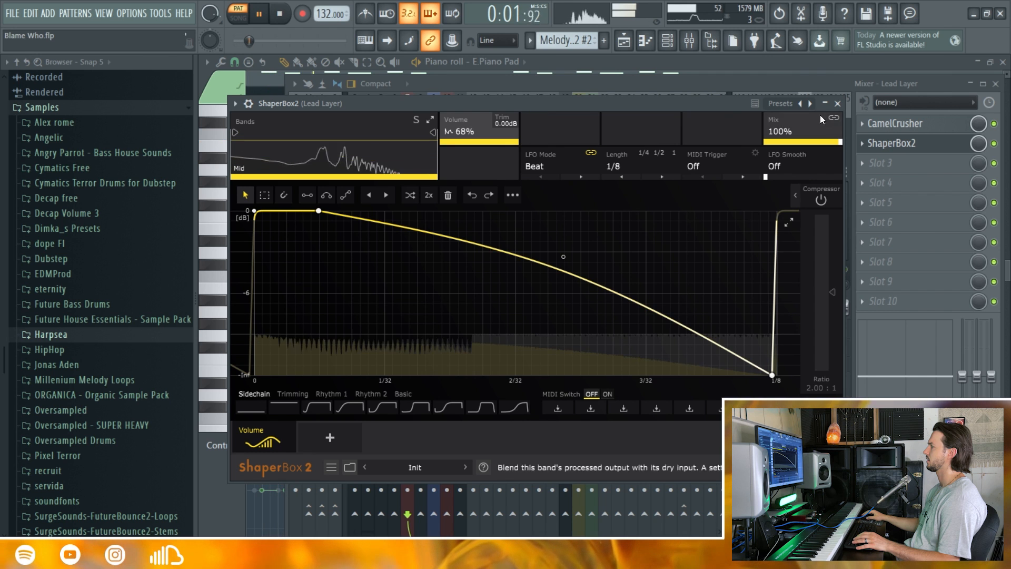
pyautogui.click(837, 104)
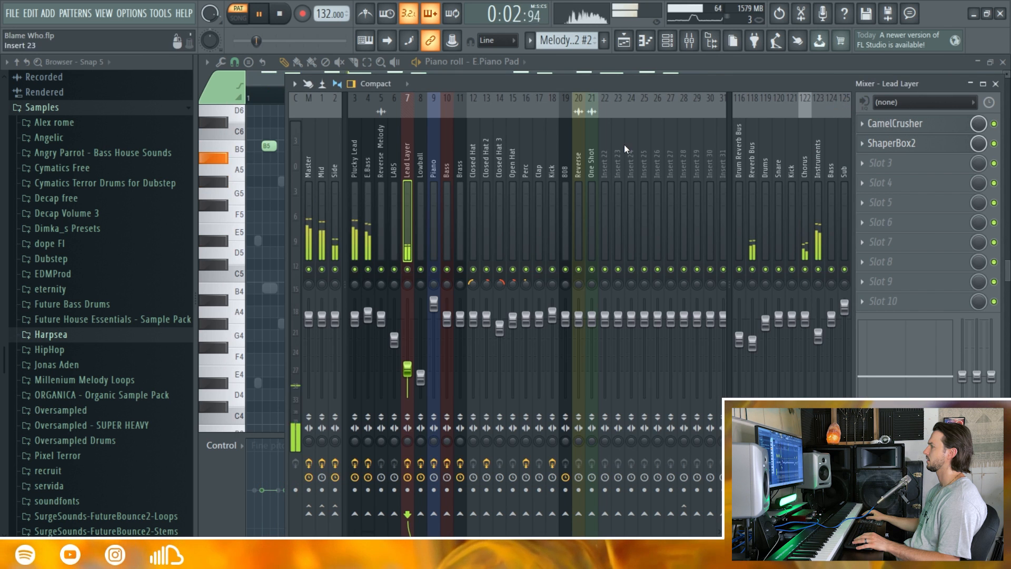
# Check the E.Bass and Plucky Lead effect chains in the mixer and play the playlist arrangement in song mode.
pyautogui.click(371, 157)
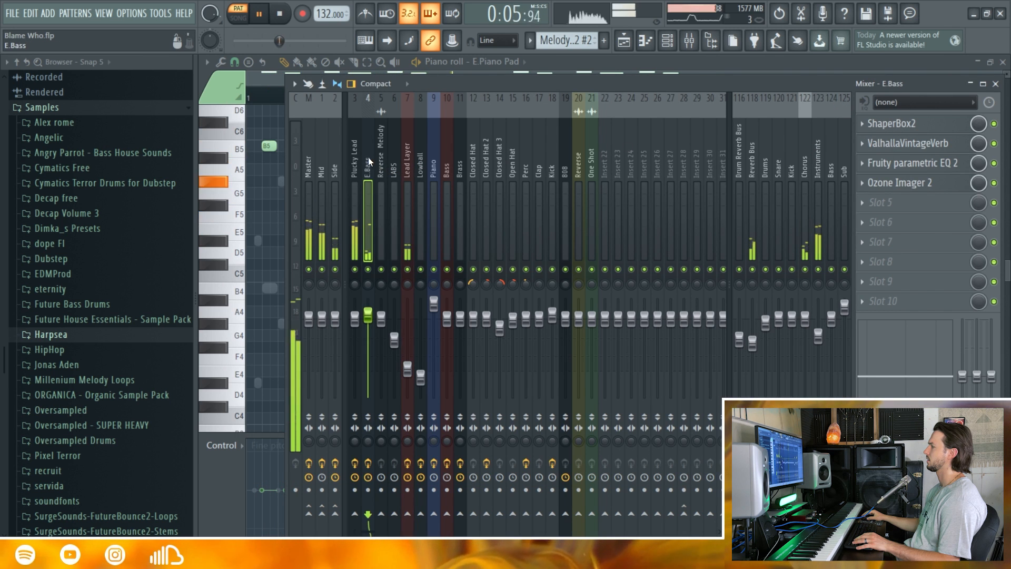
pyautogui.click(353, 157)
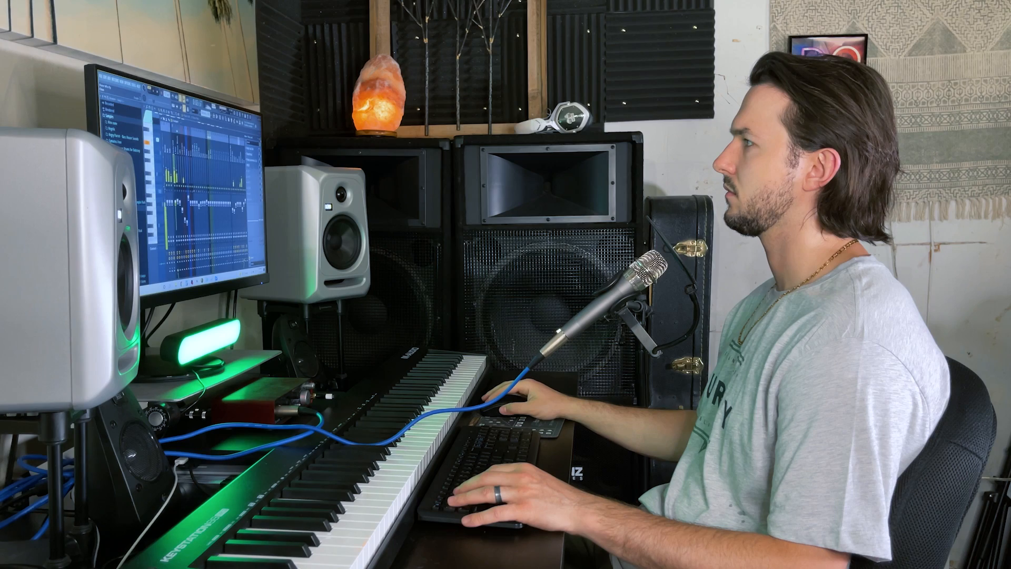
pyautogui.click(215, 117)
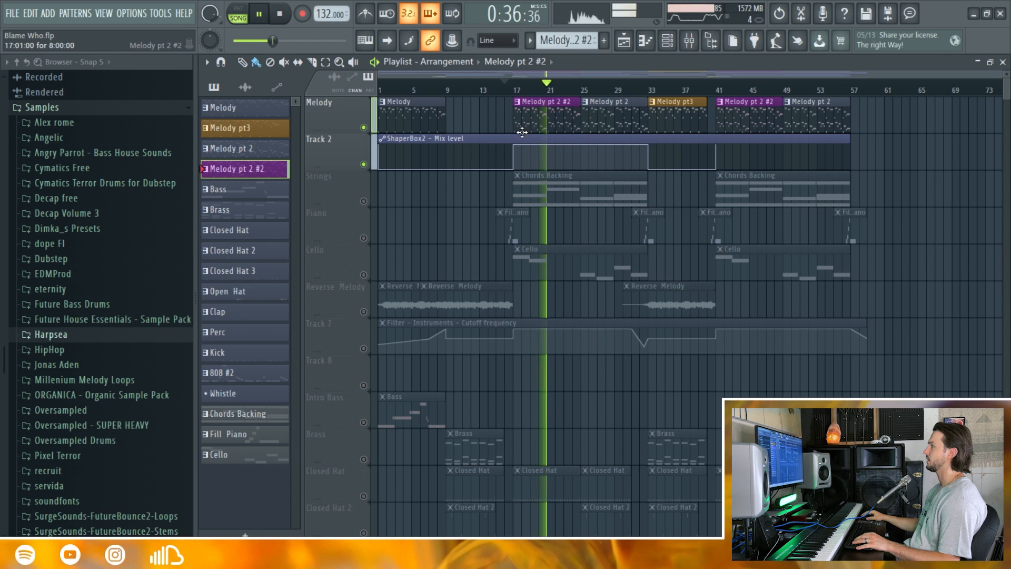
# Stop playback of the arrangement and set the song position to bar 17.
pyautogui.scroll(-4, 600, 371)
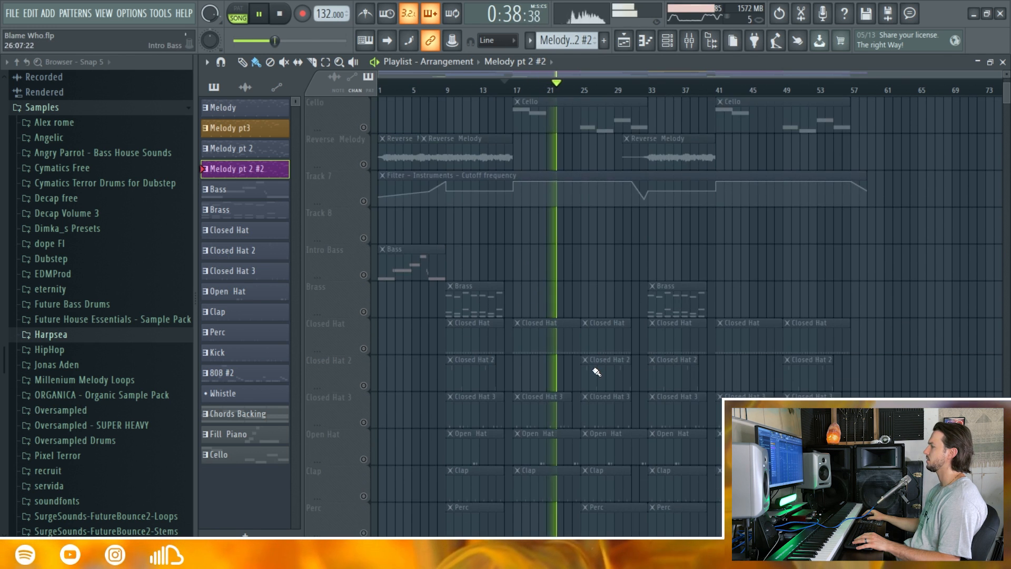
pyautogui.scroll(4, 597, 372)
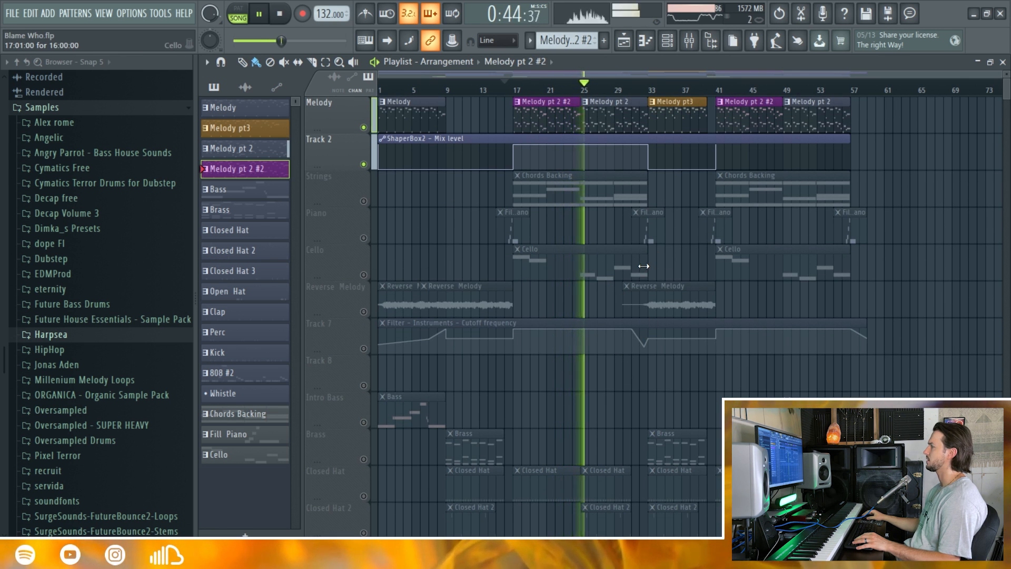
pyautogui.press('space')
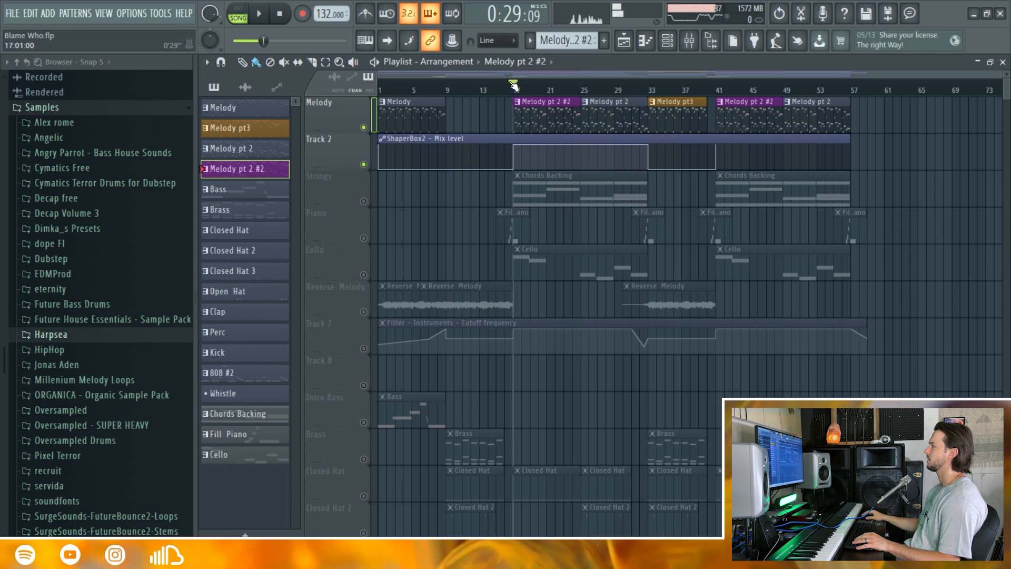
pyautogui.moveTo(507, 85)
pyautogui.mouseDown()
pyautogui.moveTo(439, 87)
pyautogui.moveTo(514, 98)
pyautogui.mouseUp()
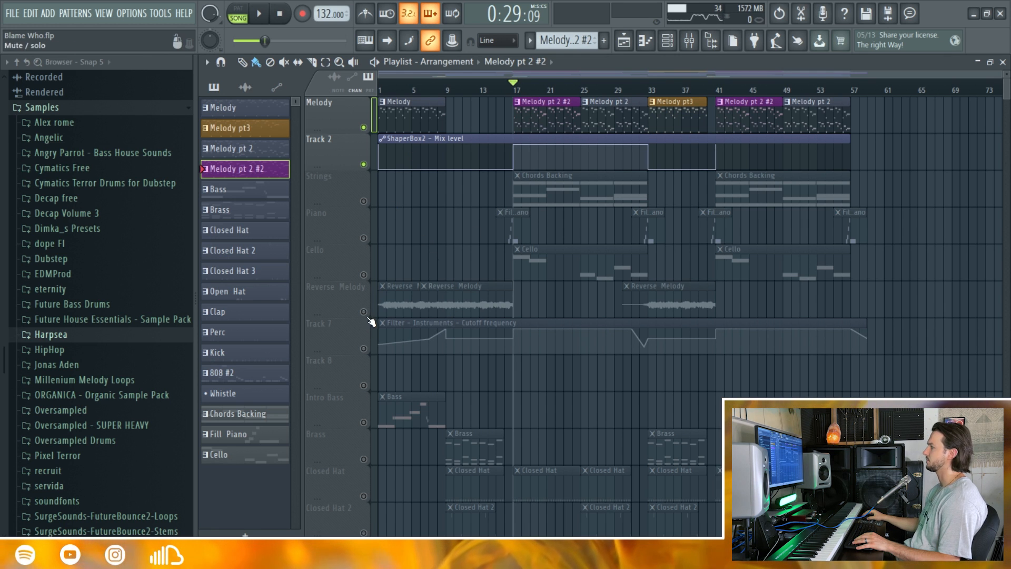
# Unmute the Strings track in the playlist and open the Chords Backing pattern's notes in the piano roll.
pyautogui.click(363, 202)
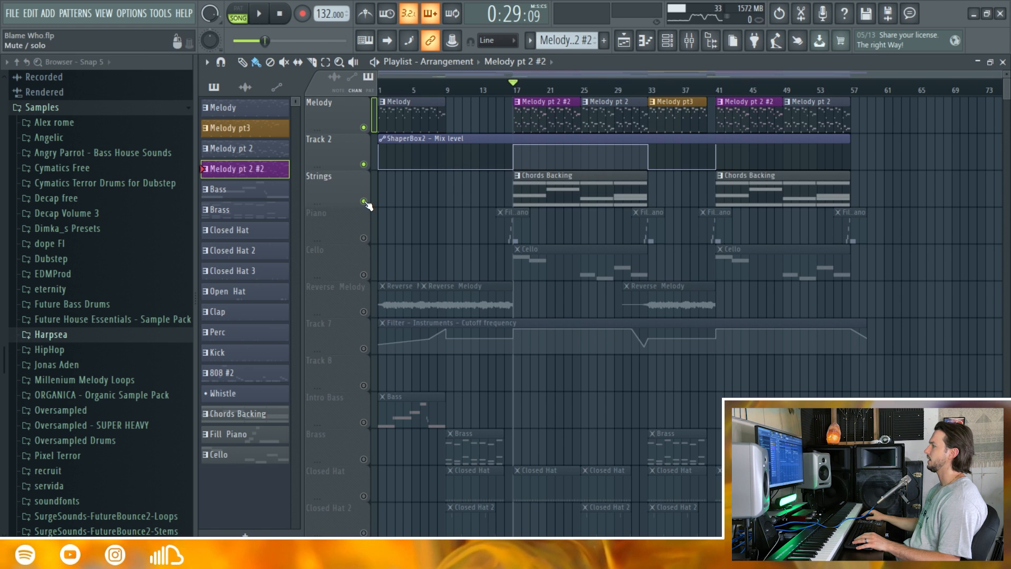
pyautogui.doubleClick(559, 185)
pyautogui.scroll(1, 576, 304)
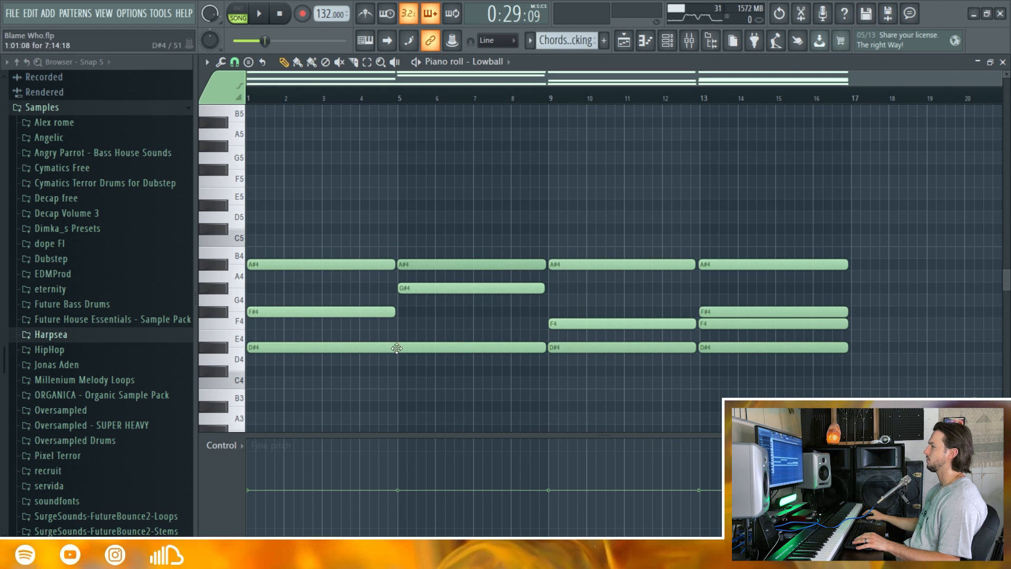
# Examine the ShaperBox2 volume curve on the Lowball mixer track while the Chords Backing pattern plays.
pyautogui.click(688, 42)
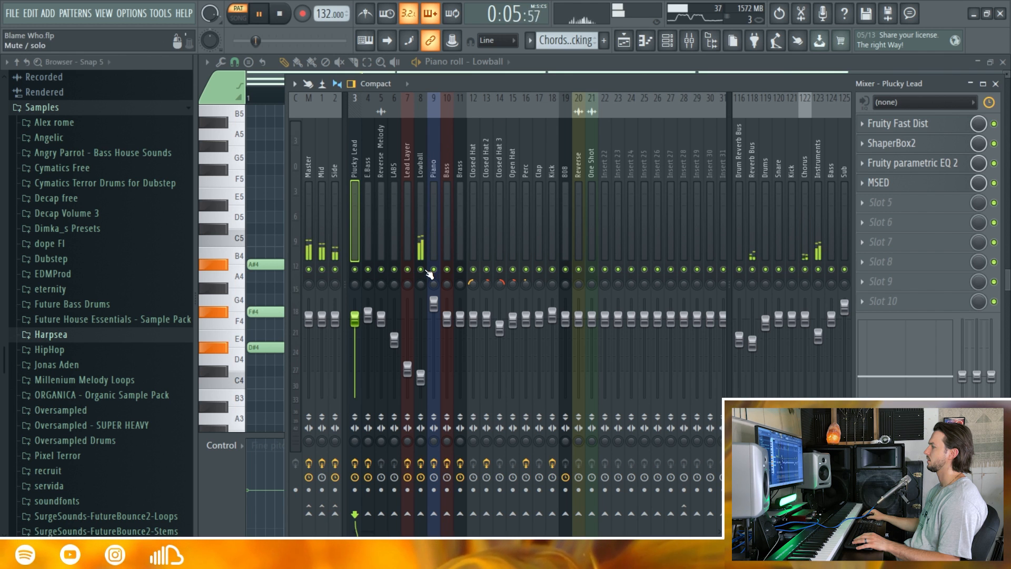
pyautogui.click(421, 227)
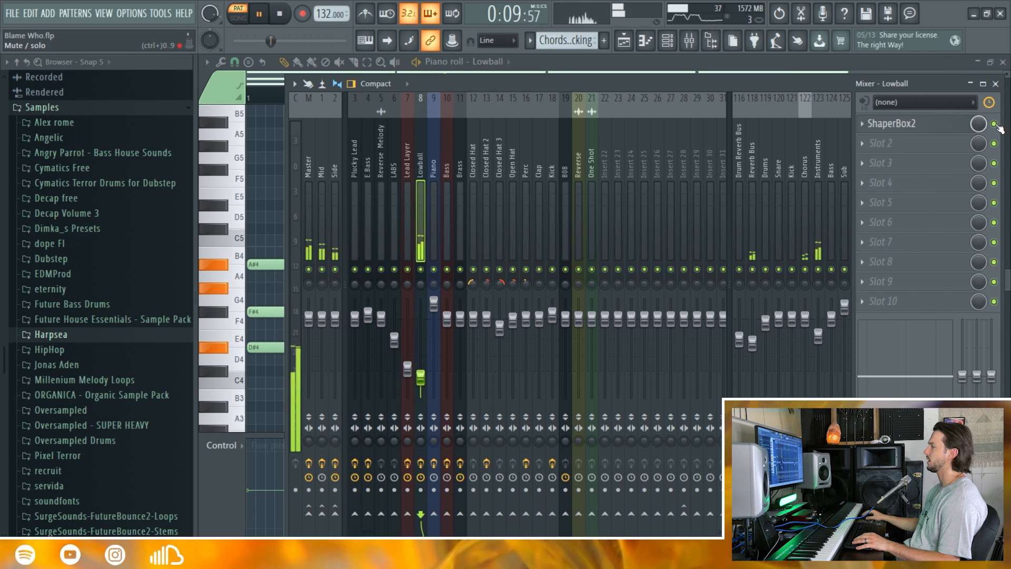
pyautogui.click(953, 129)
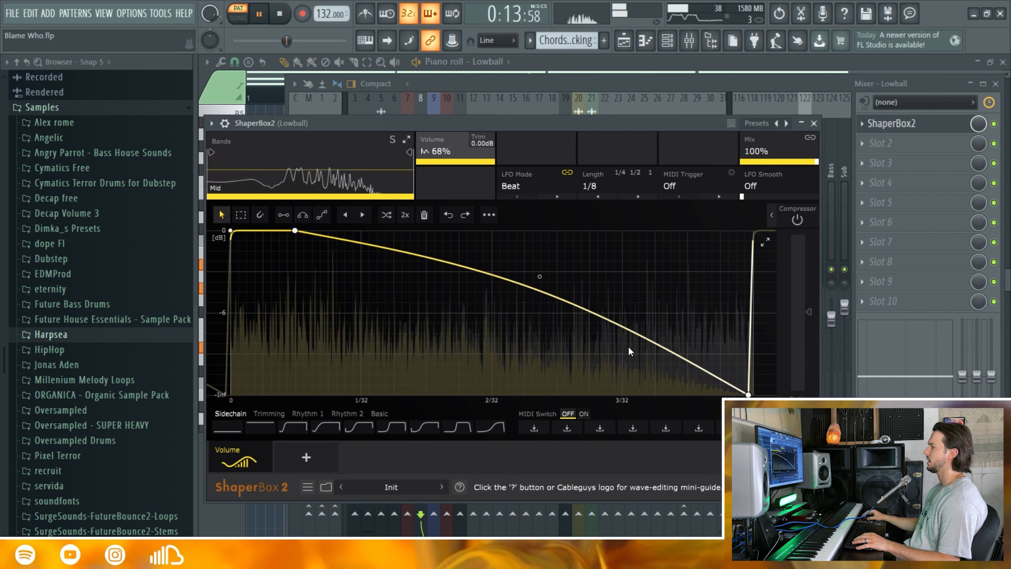
pyautogui.click(814, 125)
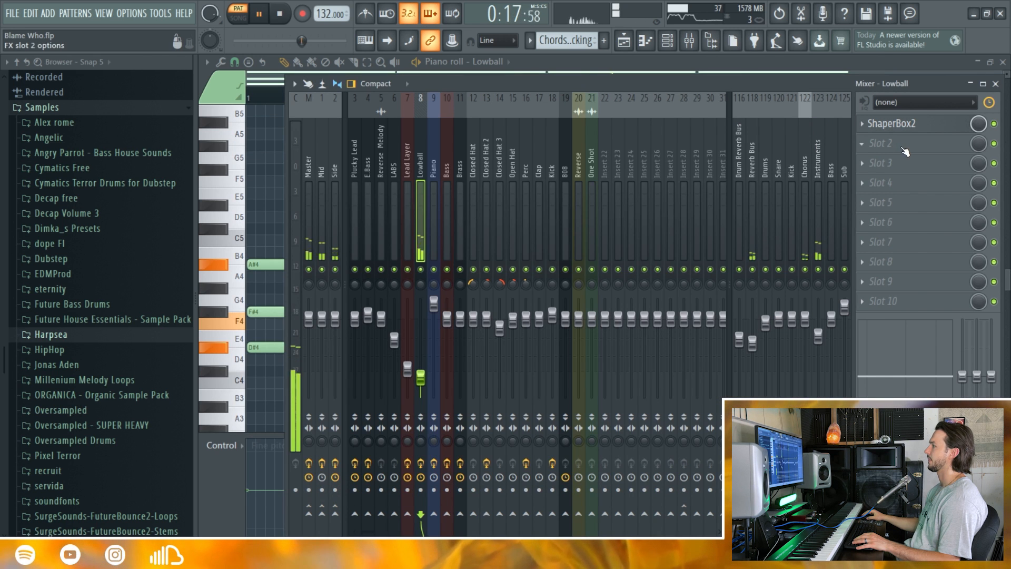
# Bypass ShaperBox2 on the Lowball mixer track and replay the Chords Backing pattern from its start.
pyautogui.press('space')
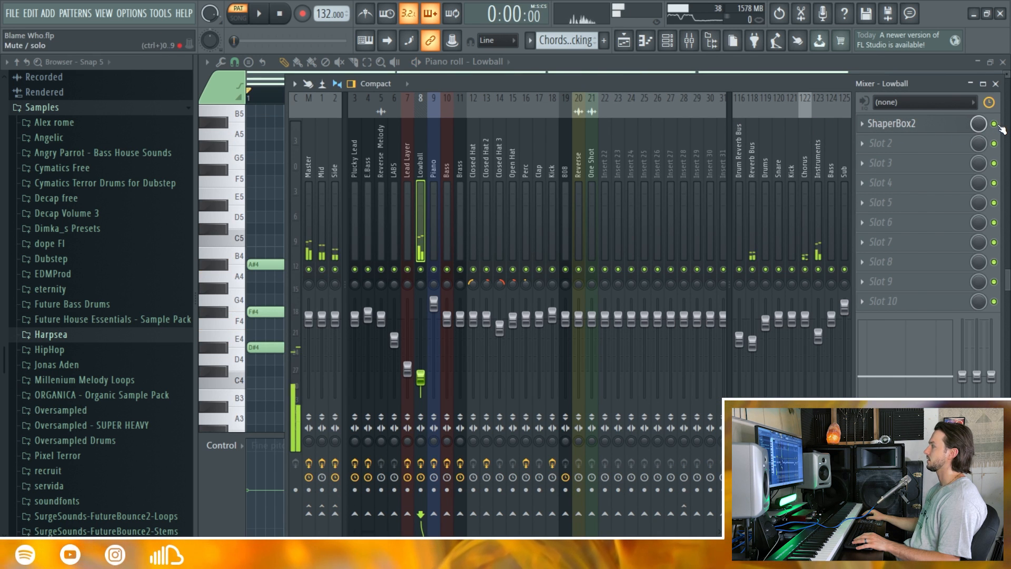
pyautogui.click(993, 125)
pyautogui.press('space')
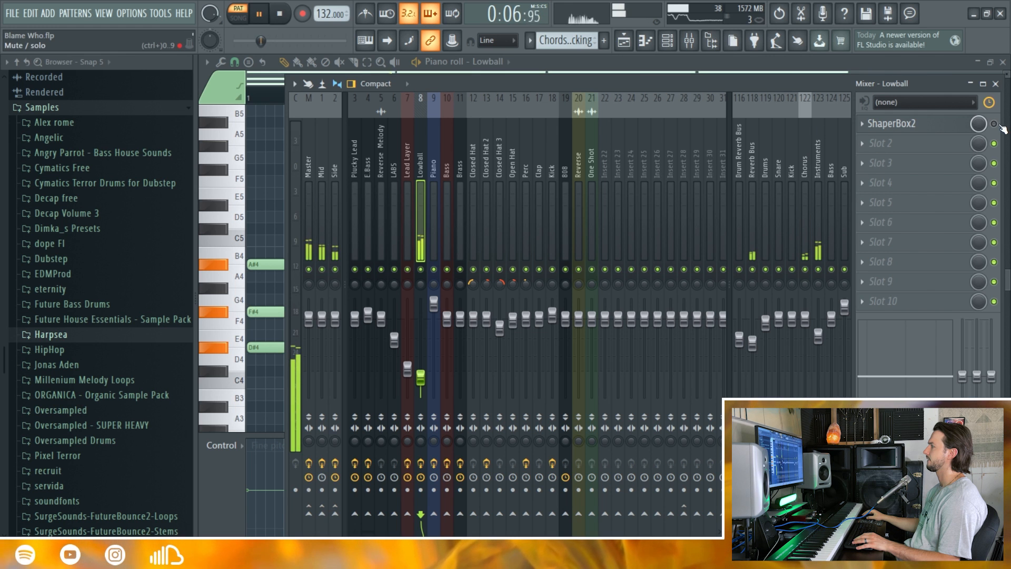
# Open the Lowball channel's instrument to review its preset and macros, and return to the mixer.
pyautogui.click(696, 45)
pyautogui.click(673, 44)
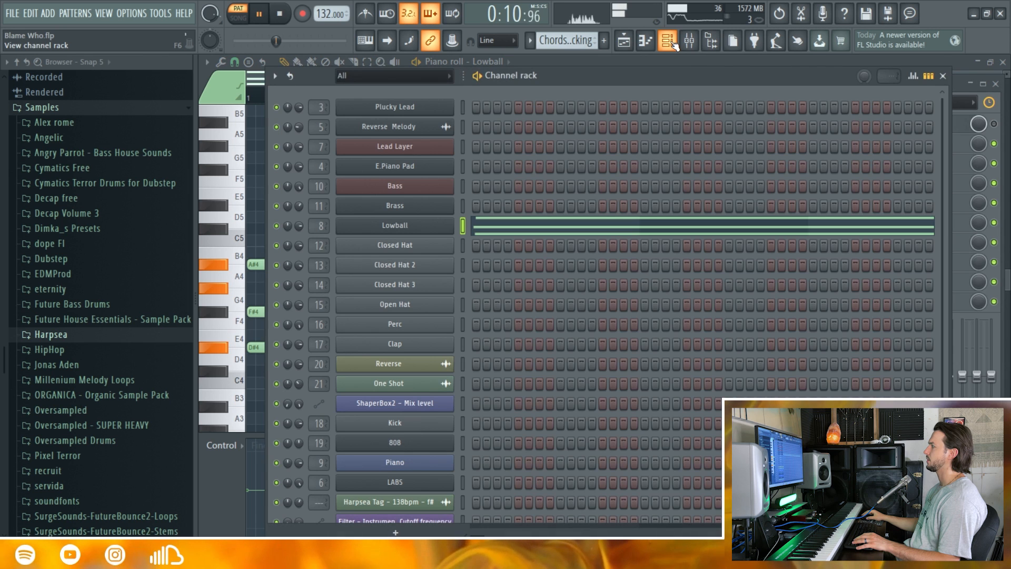
pyautogui.click(405, 225)
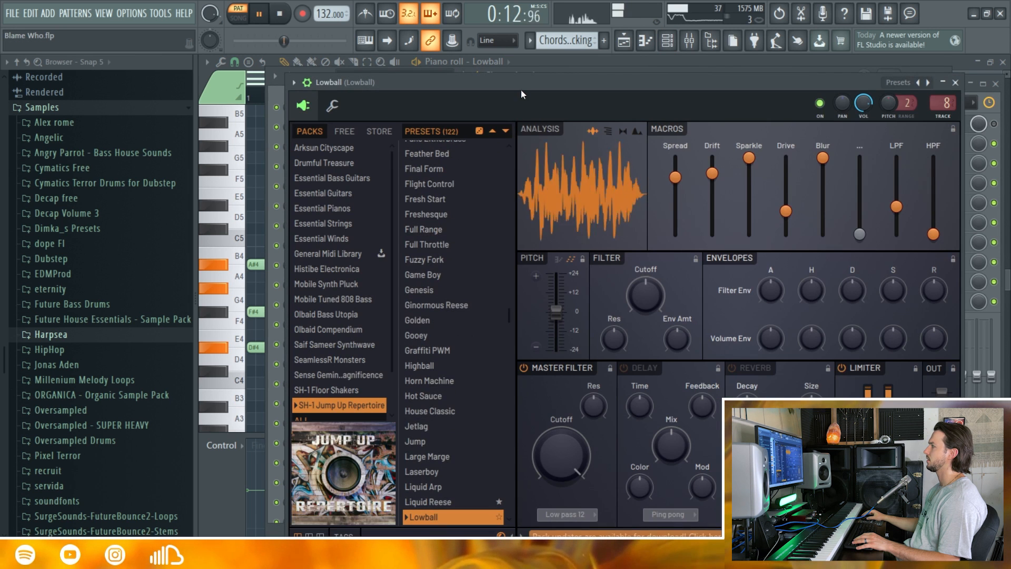
pyautogui.moveTo(520, 89); pyautogui.dragTo(509, 68)
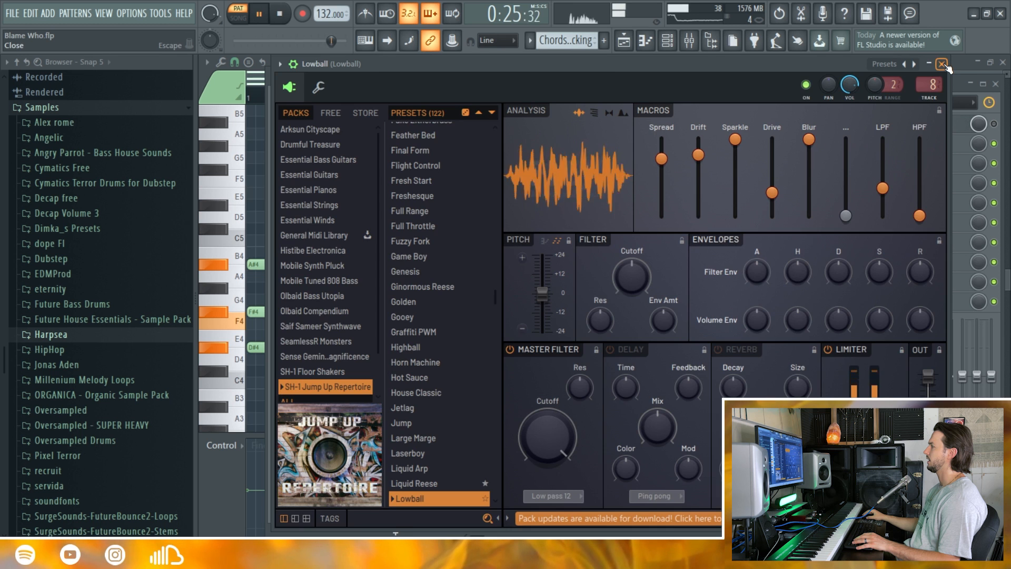
pyautogui.click(942, 64)
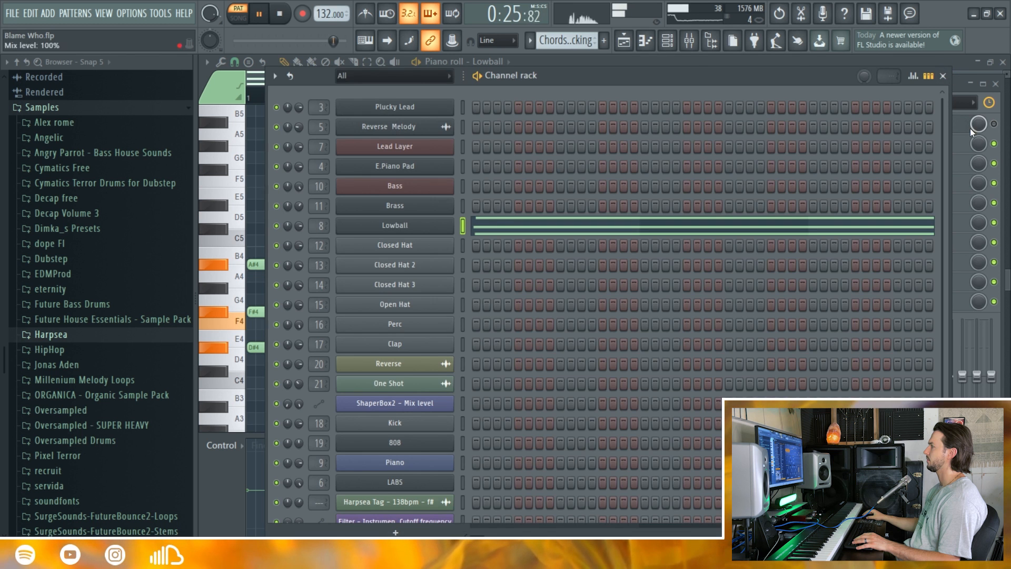
pyautogui.click(961, 84)
# Play the arrangement from bar 17 with the Strings track active, checking the Lowball mixer level, and stop playback.
pyautogui.press('space')
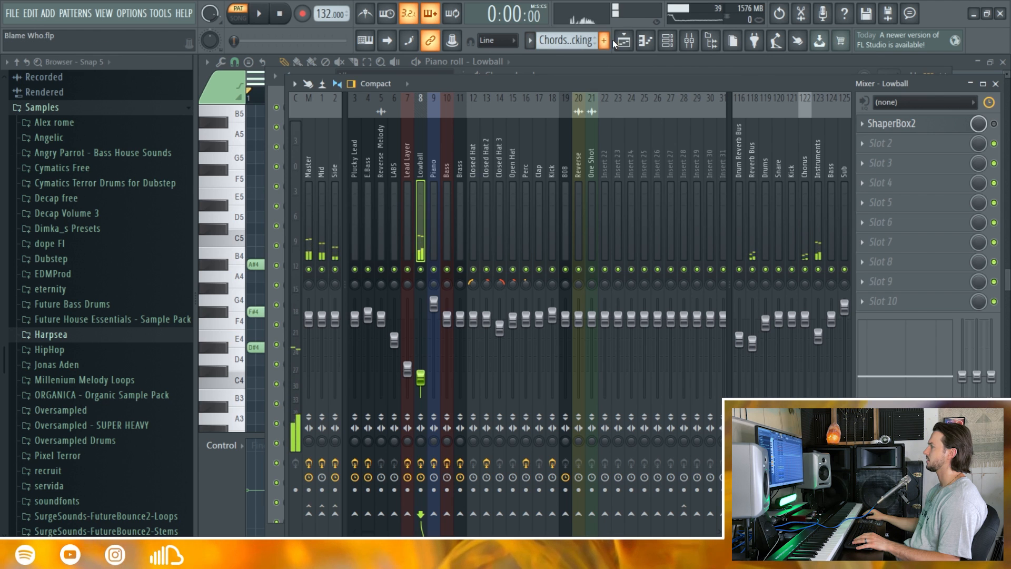
pyautogui.click(689, 40)
pyautogui.press('space')
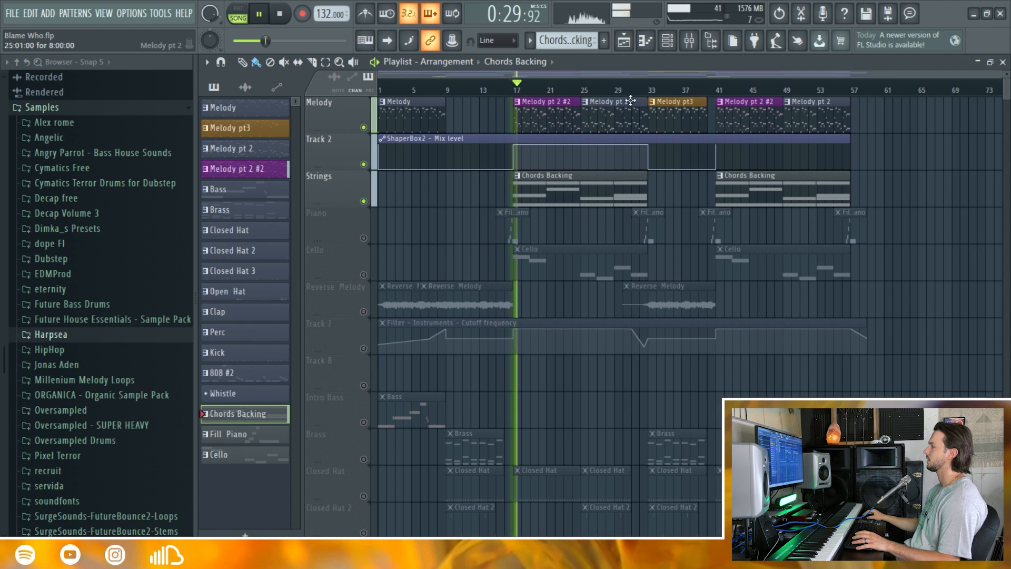
pyautogui.click(697, 48)
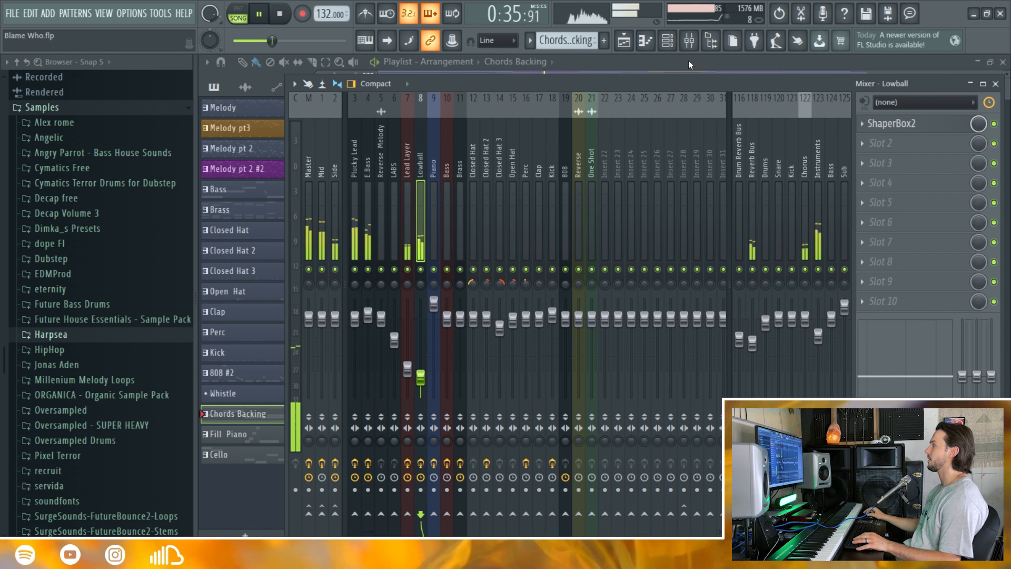
pyautogui.press('F9')
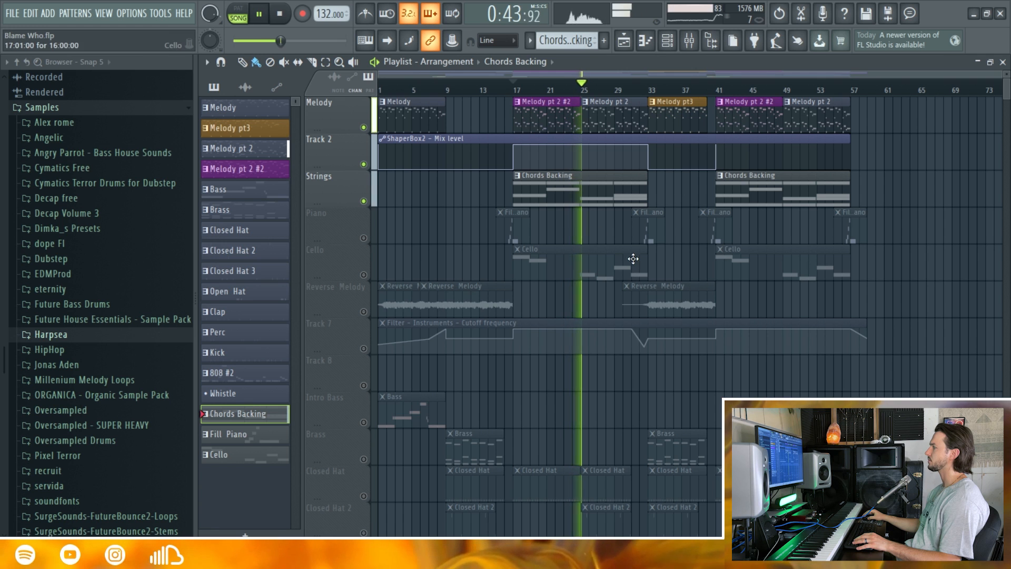
pyautogui.press('space')
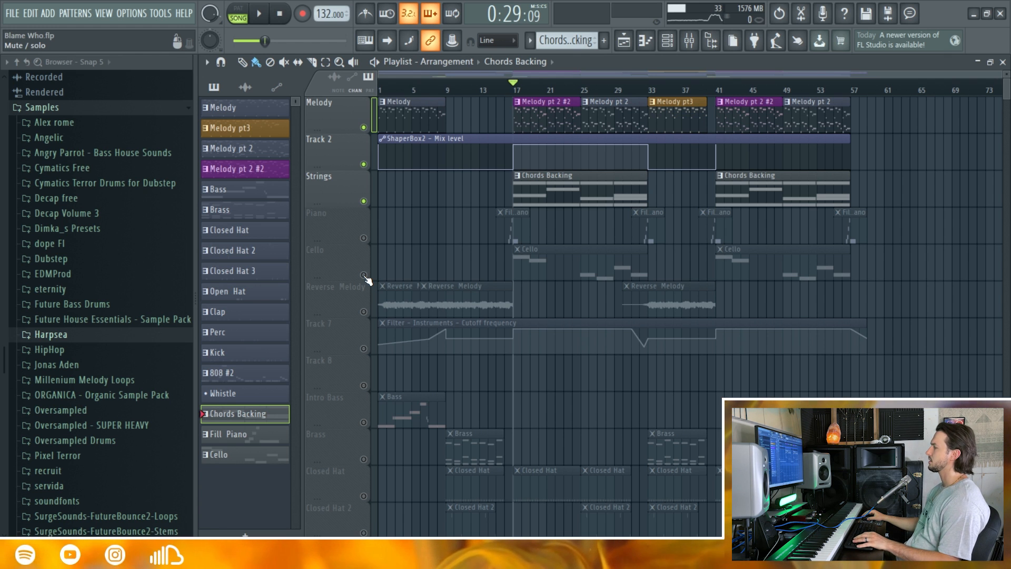
# Unmute the Cello track, audition its pattern in the piano roll with the LABS mixer track, and return to the playlist.
pyautogui.click(364, 275)
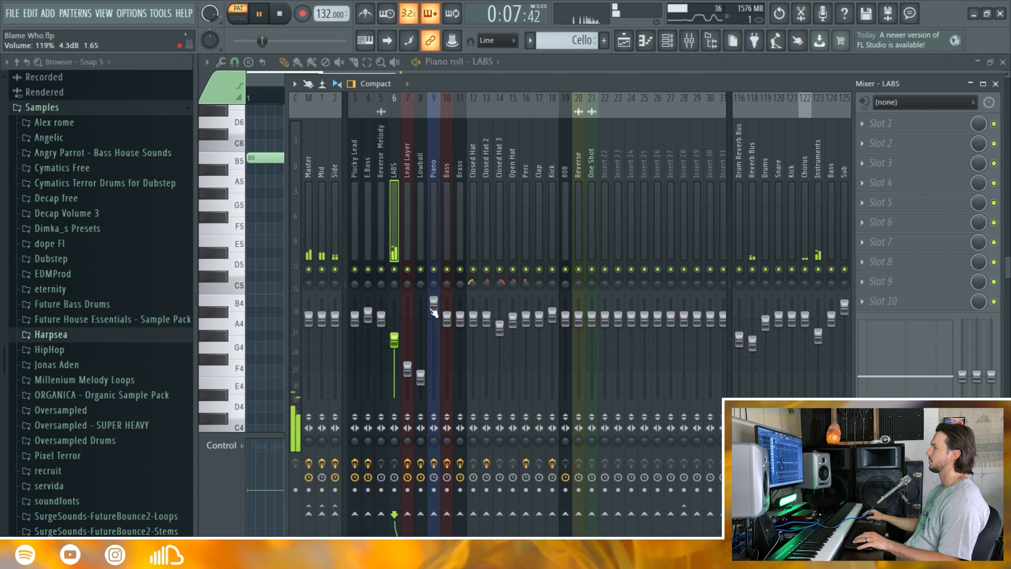
pyautogui.press('F9')
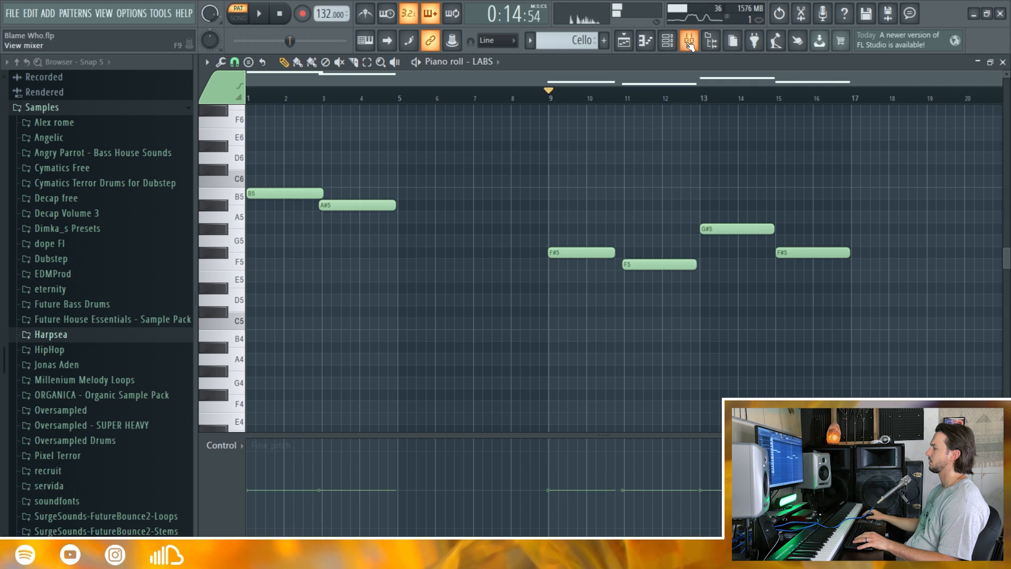
pyautogui.click(689, 42)
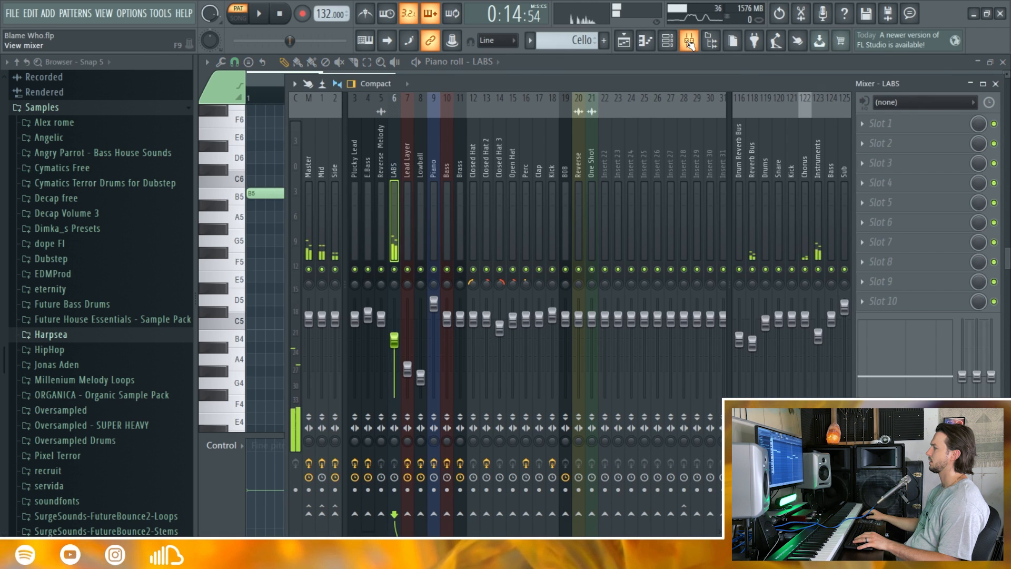
pyautogui.click(645, 41)
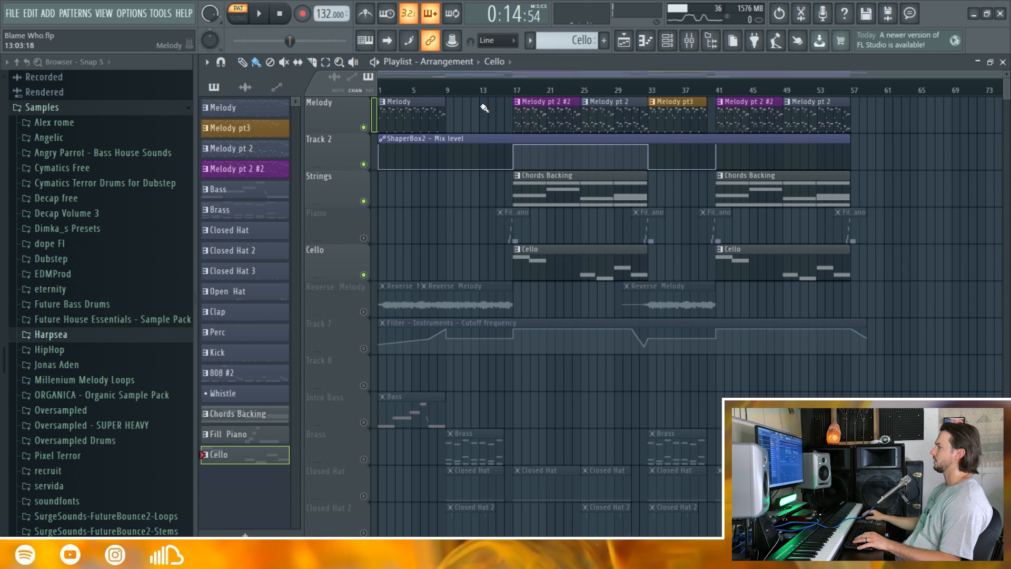
# Set the song position to bar 16 in song mode and unmute the Piano track.
pyautogui.click(517, 92)
pyautogui.moveTo(517, 90); pyautogui.dragTo(510, 90)
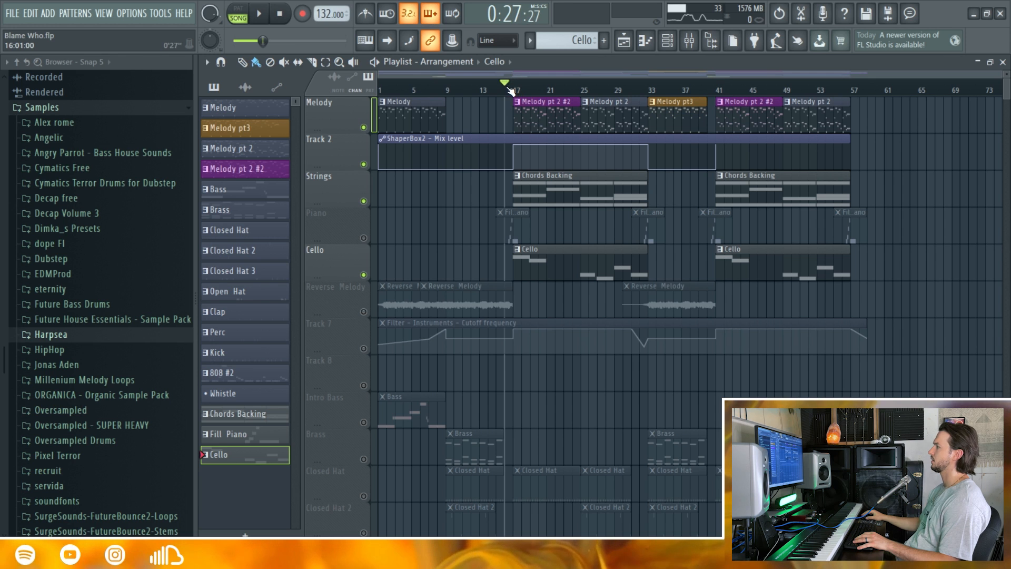
pyautogui.click(364, 238)
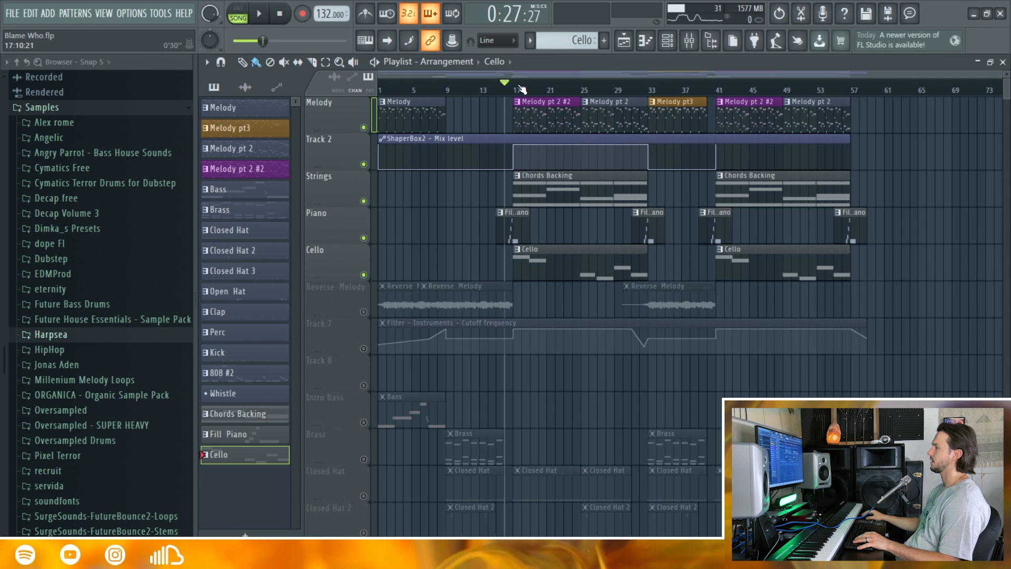
# Play the arrangement from bar 16 with the melody, strings, piano and cello layers together, and stop playback.
pyautogui.press('space')
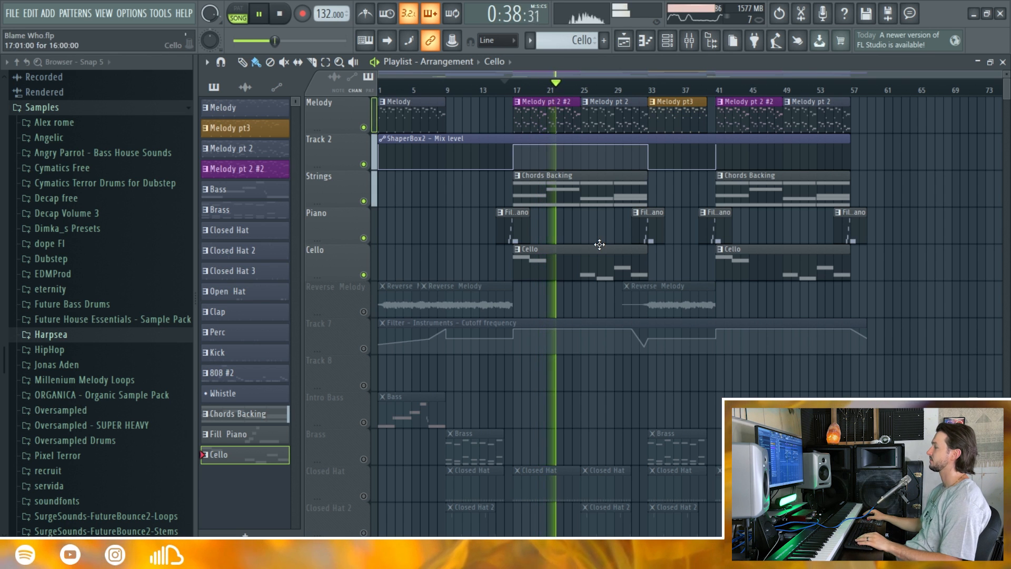
pyautogui.scroll(-4, 587, 316)
pyautogui.scroll(4, 583, 320)
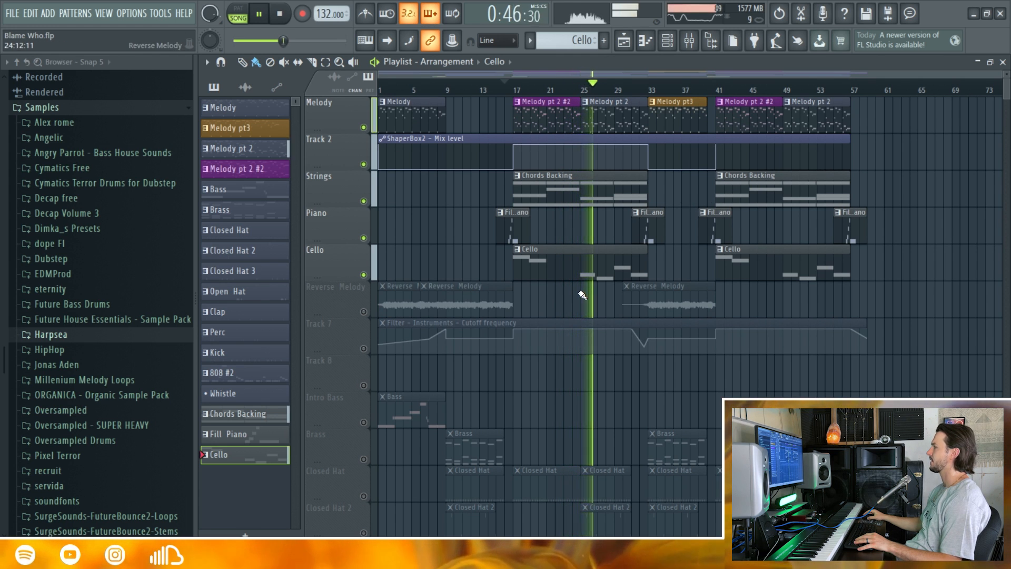
pyautogui.scroll(-5, 579, 293)
pyautogui.scroll(5, 576, 293)
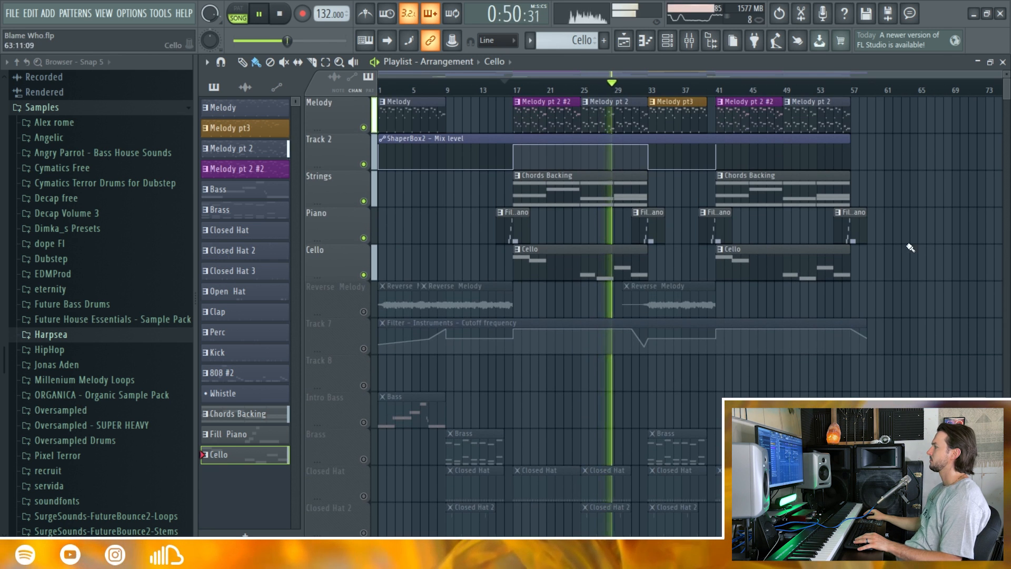
pyautogui.press('space')
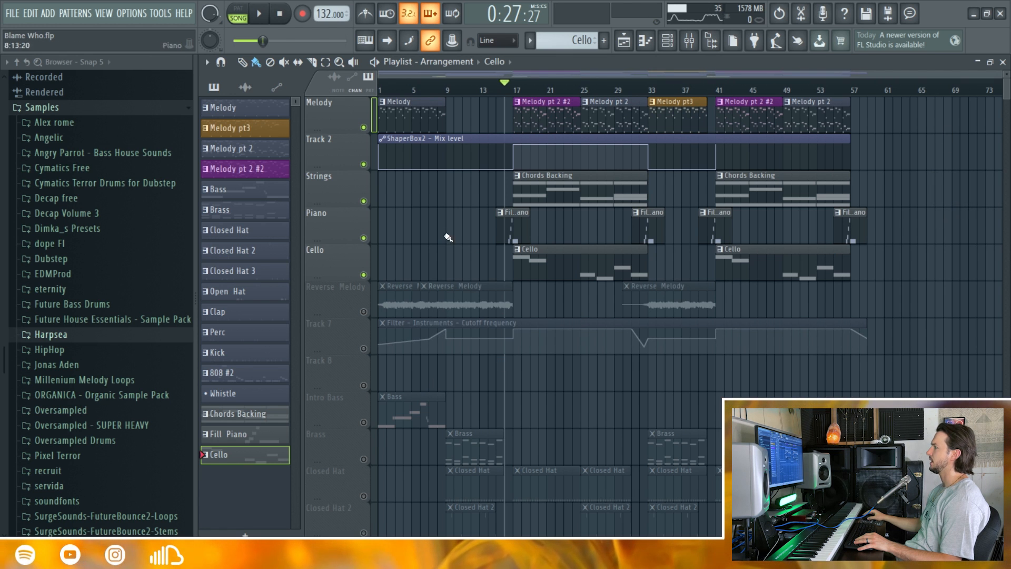
# Return the song position to bar 1 and unmute the Brass, Intro Bass, Track 8 and Filter - Instruments automation tracks.
pyautogui.scroll(-2, 414, 347)
pyautogui.scroll(1, 414, 343)
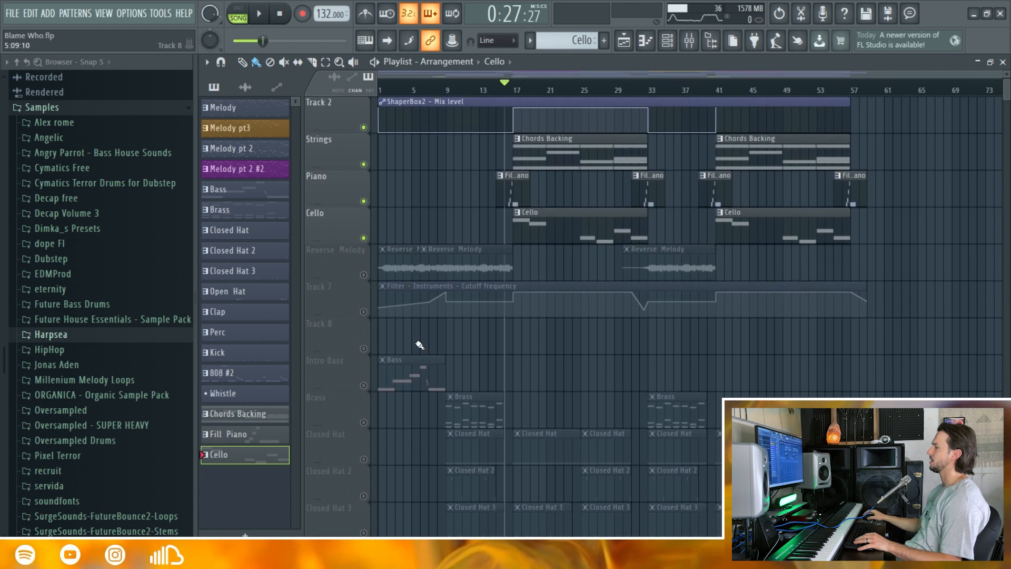
pyautogui.press('space')
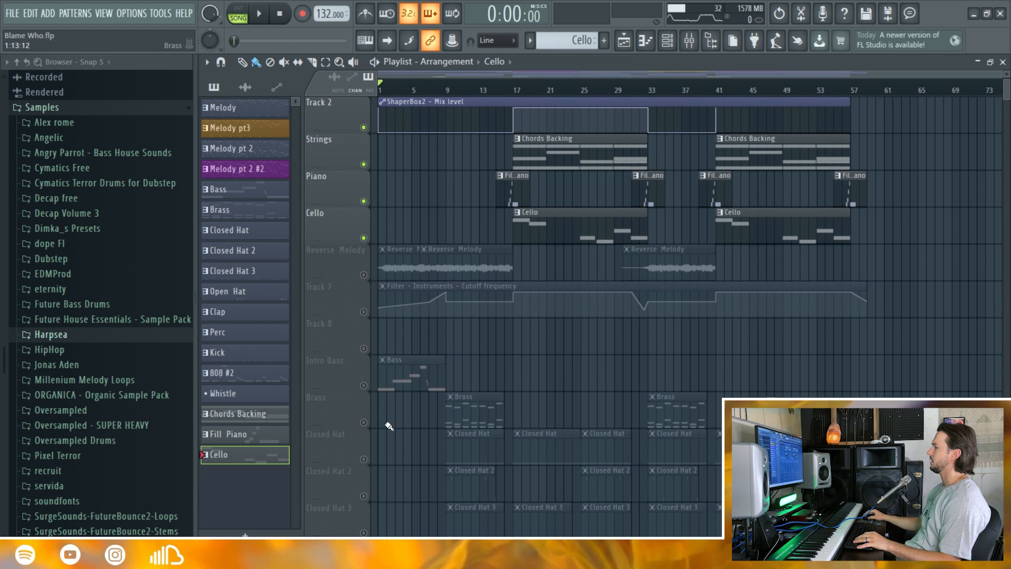
pyautogui.click(363, 422)
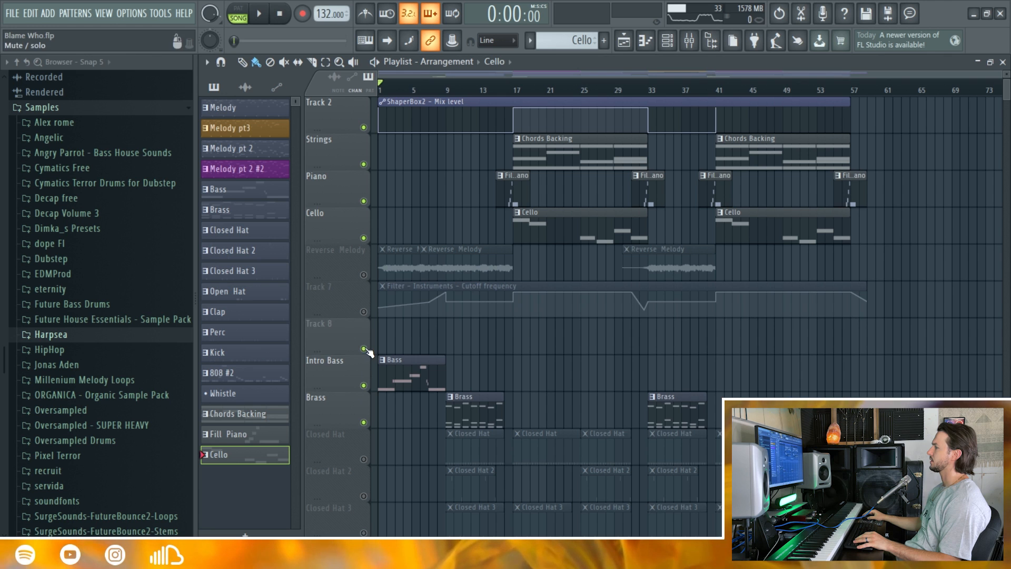
pyautogui.click(363, 311)
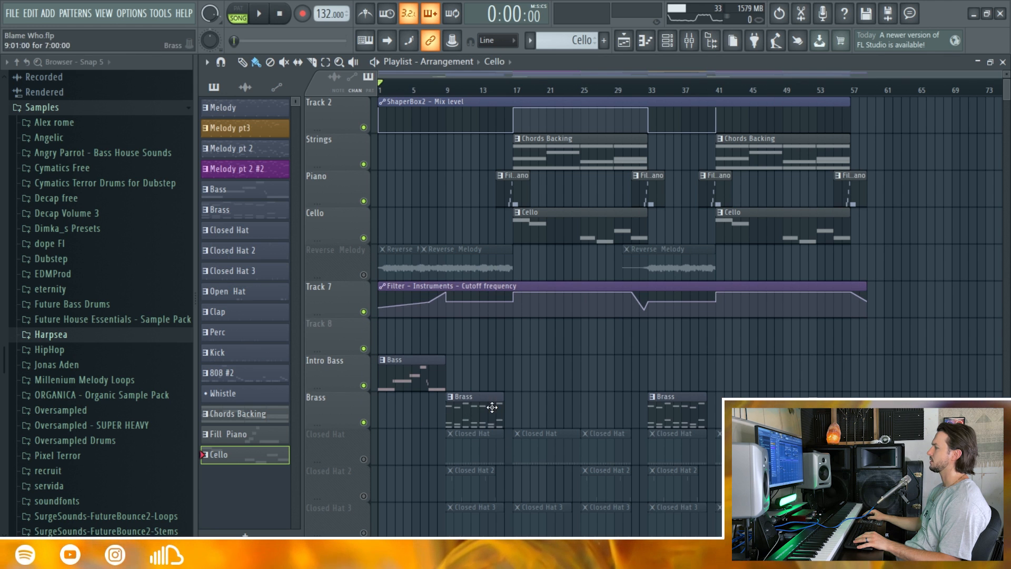
# Unmute the Reverse Melody track, solo it, play it from bar 1 and stop playback.
pyautogui.click(364, 275)
pyautogui.scroll(1, 366, 316)
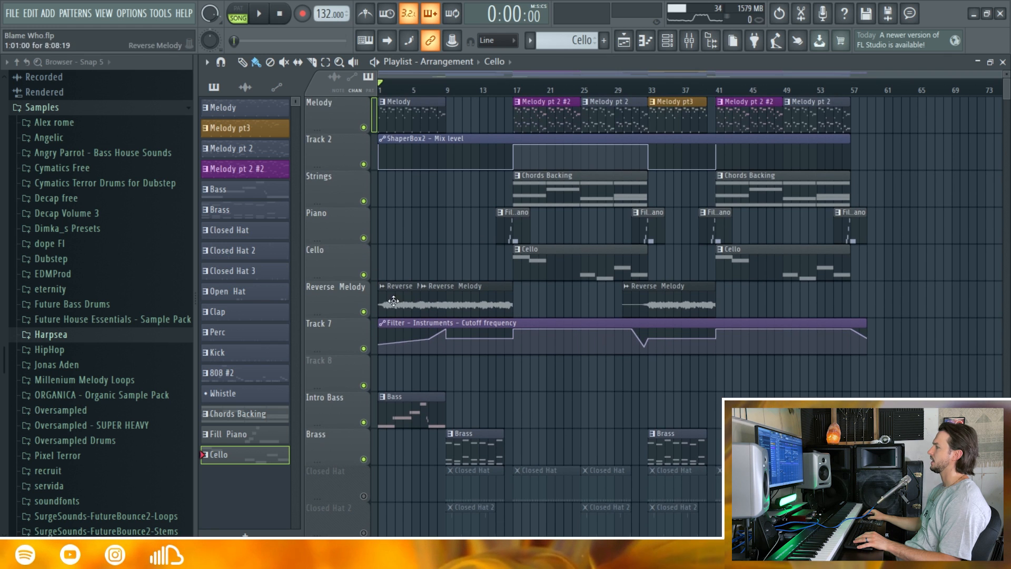
pyautogui.rightClick(363, 311)
pyautogui.press('space')
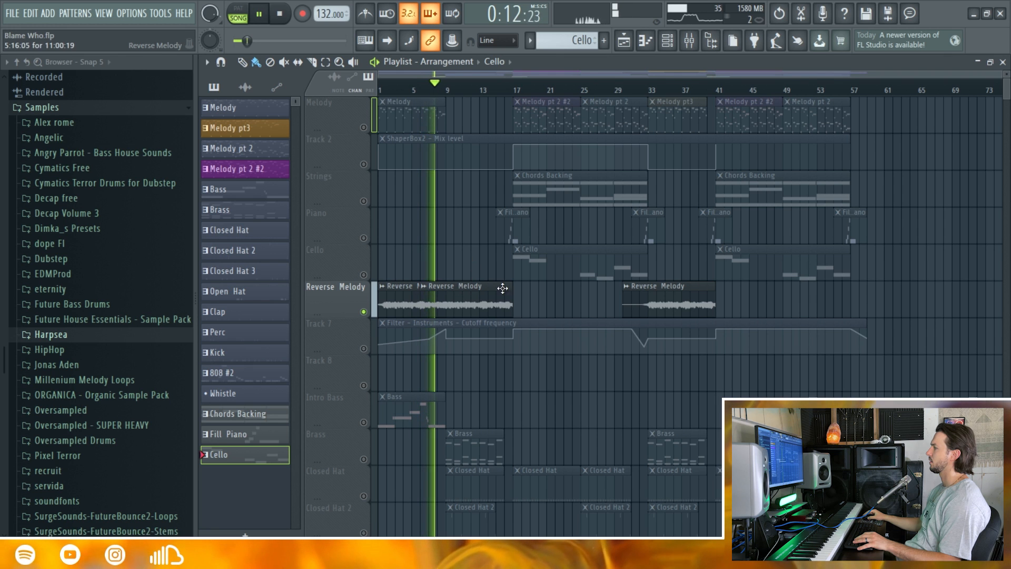
pyautogui.press('space')
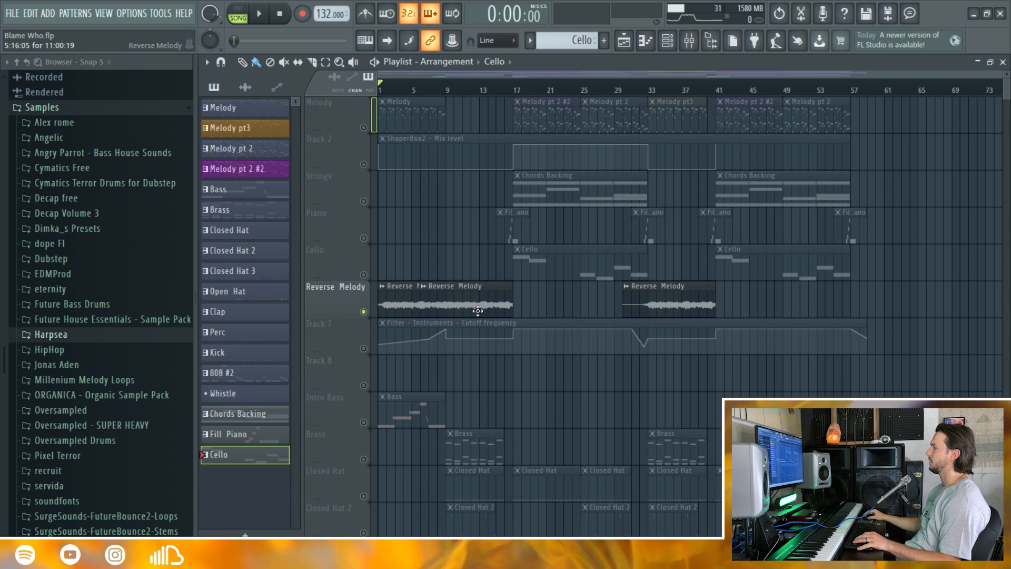
# Enable the Intro Bass track alongside the soloed Reverse Melody and start playback from bar 1.
pyautogui.scroll(-2, 383, 314)
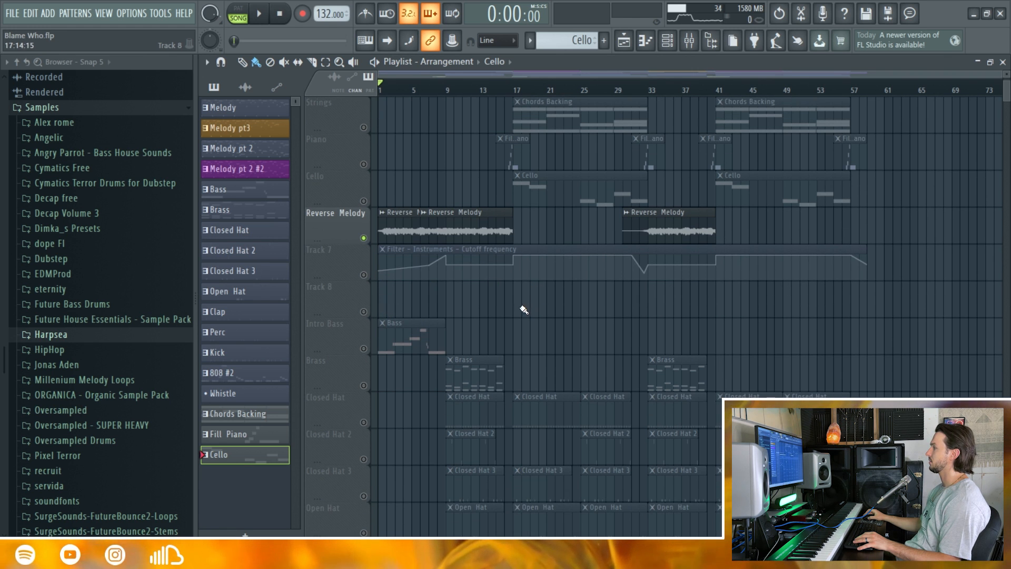
pyautogui.scroll(2, 557, 311)
pyautogui.scroll(-5, 559, 312)
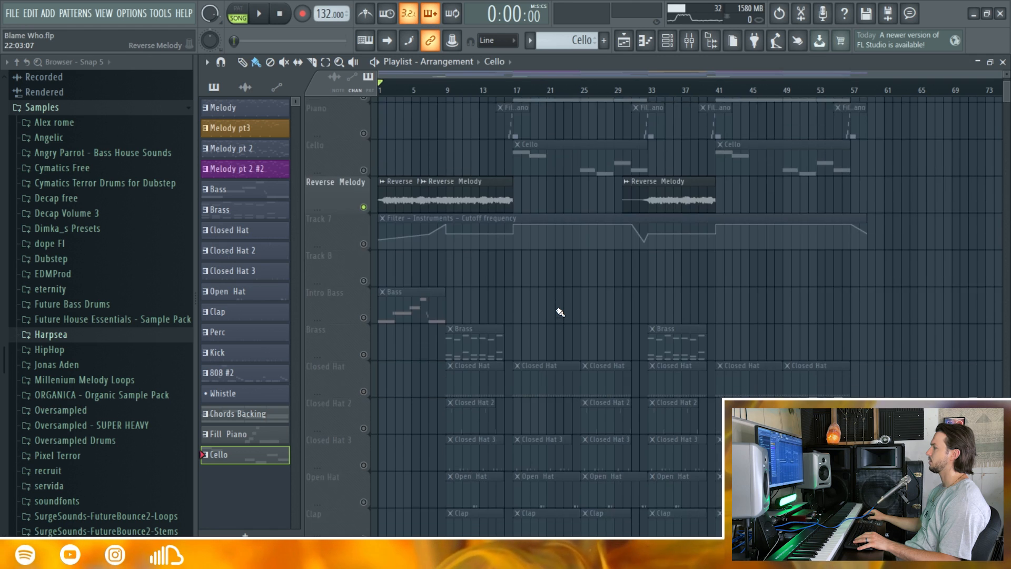
pyautogui.scroll(5, 560, 312)
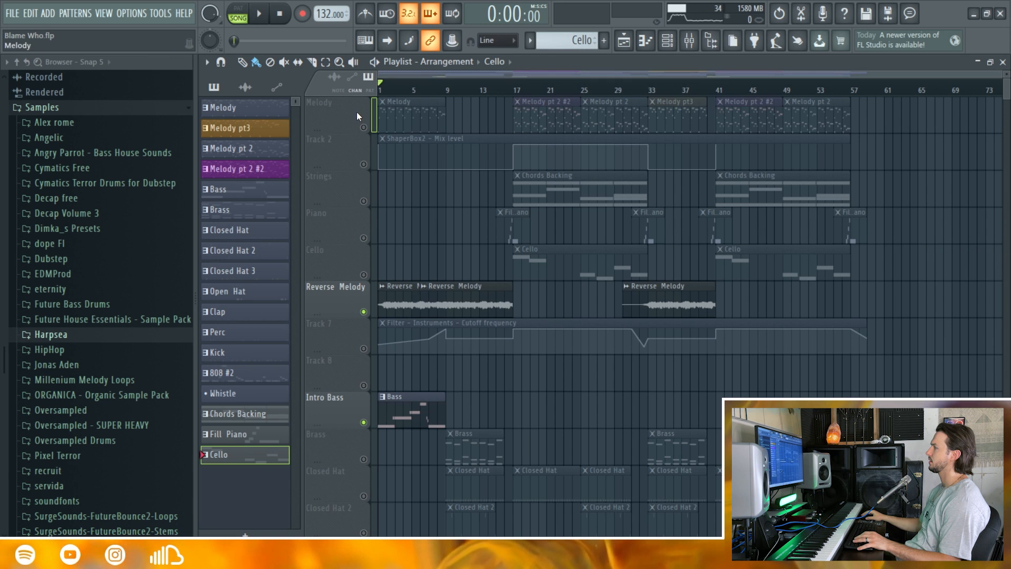
pyautogui.press('space')
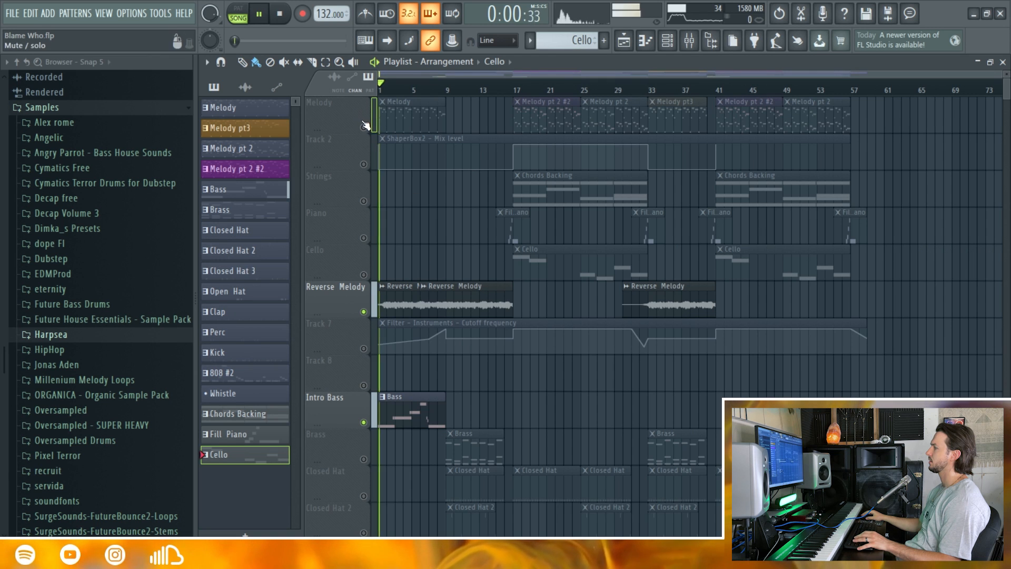
# Inspect the Bass channel's GMS synth from the channel rack during playback, return to the playlist and stop playback.
pyautogui.click(667, 41)
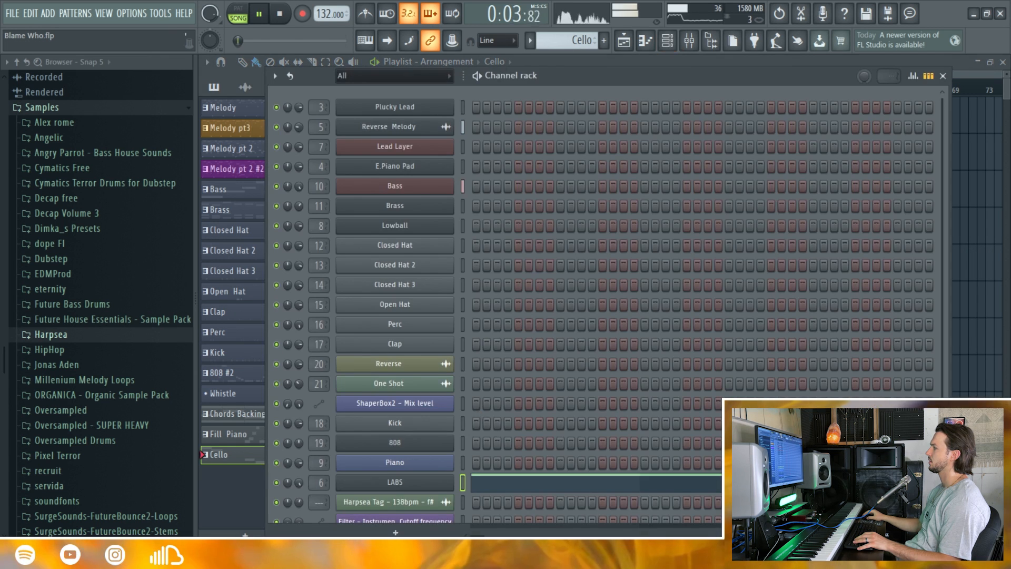
pyautogui.click(421, 185)
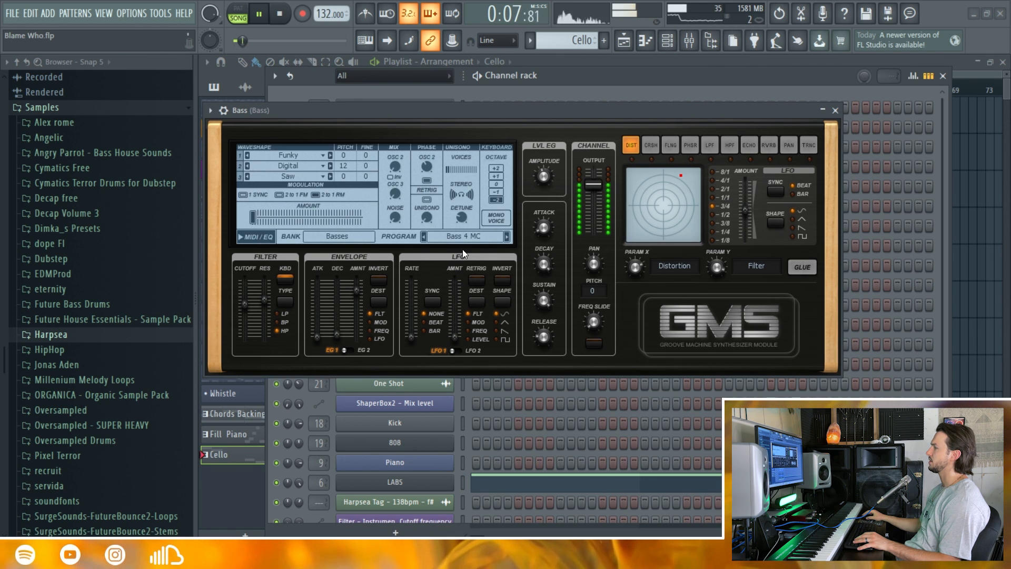
pyautogui.click(836, 111)
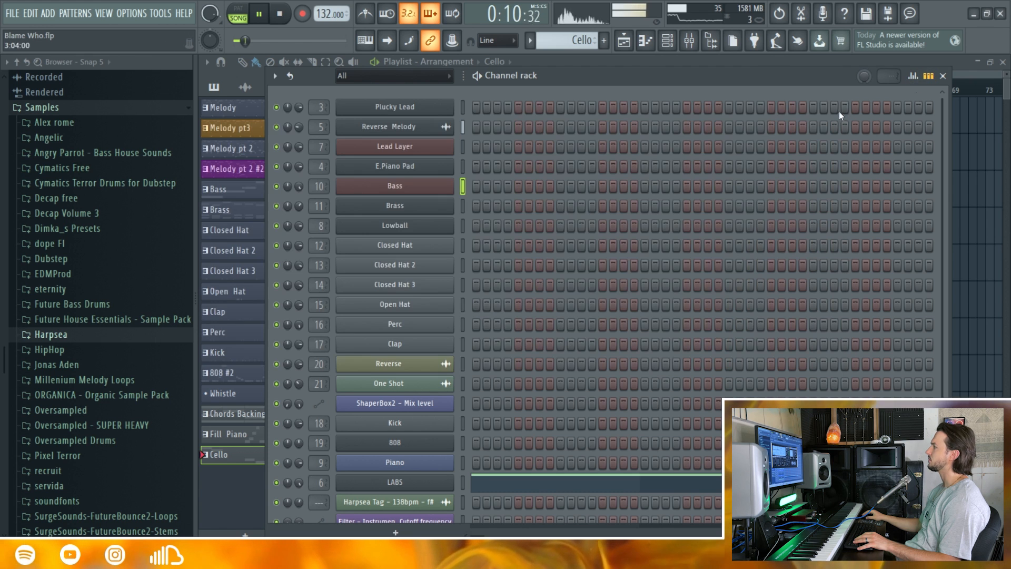
pyautogui.click(945, 77)
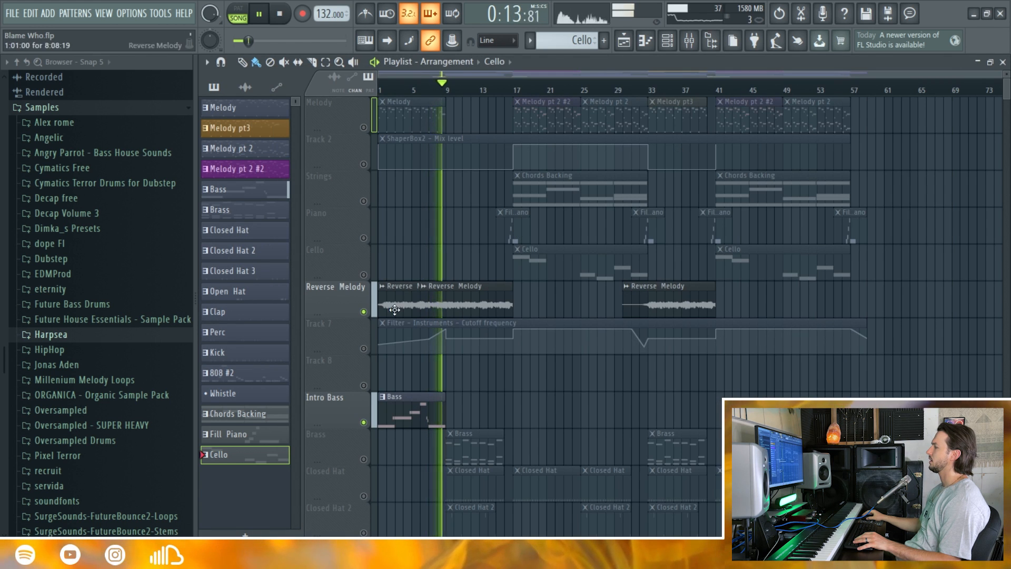
pyautogui.press('space')
# Bring all tracks back from solo and start playing the full arrangement from bar 1.
pyautogui.scroll(-3, 376, 337)
pyautogui.scroll(3, 375, 321)
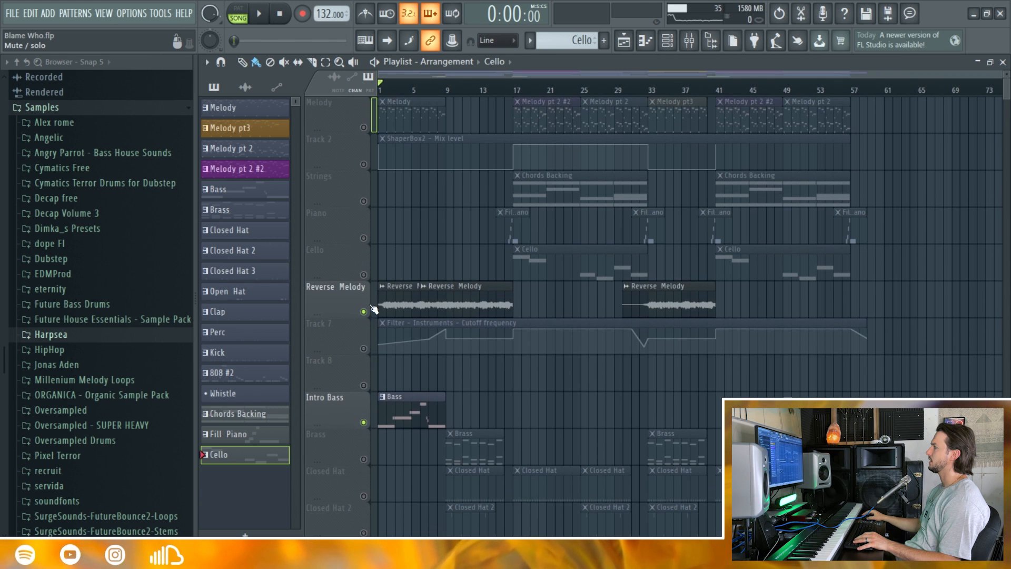
pyautogui.click(373, 340)
pyautogui.scroll(-2, 501, 322)
pyautogui.press('space')
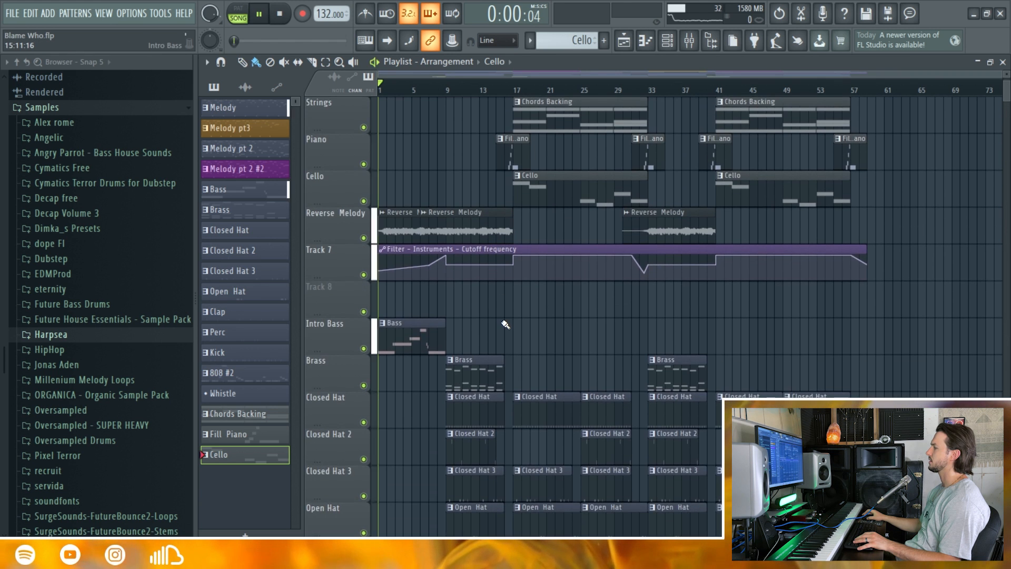
# Mute the Tag track, listen to the intro through bar 8 and stop playback.
pyautogui.scroll(-9, 505, 324)
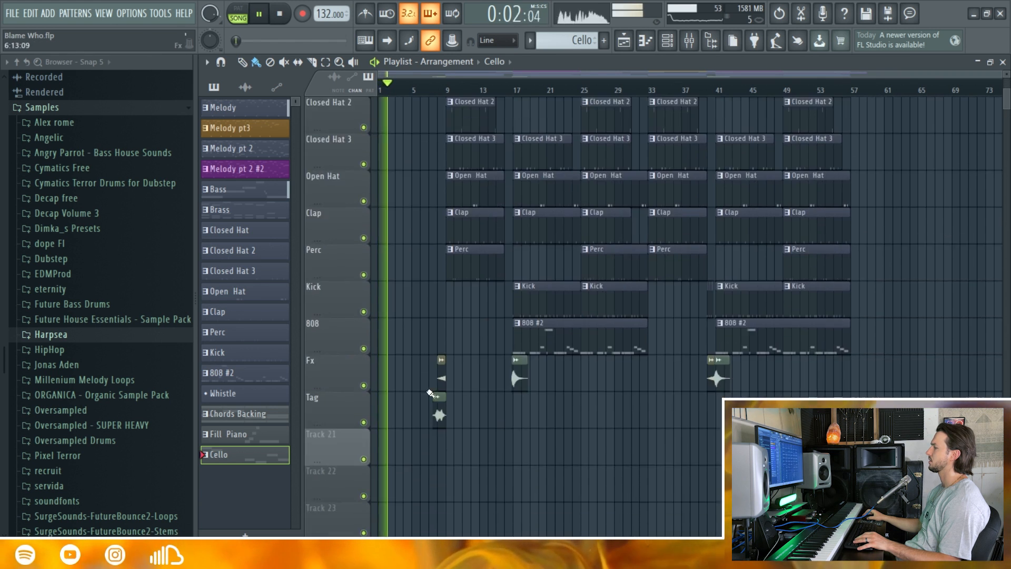
pyautogui.click(363, 423)
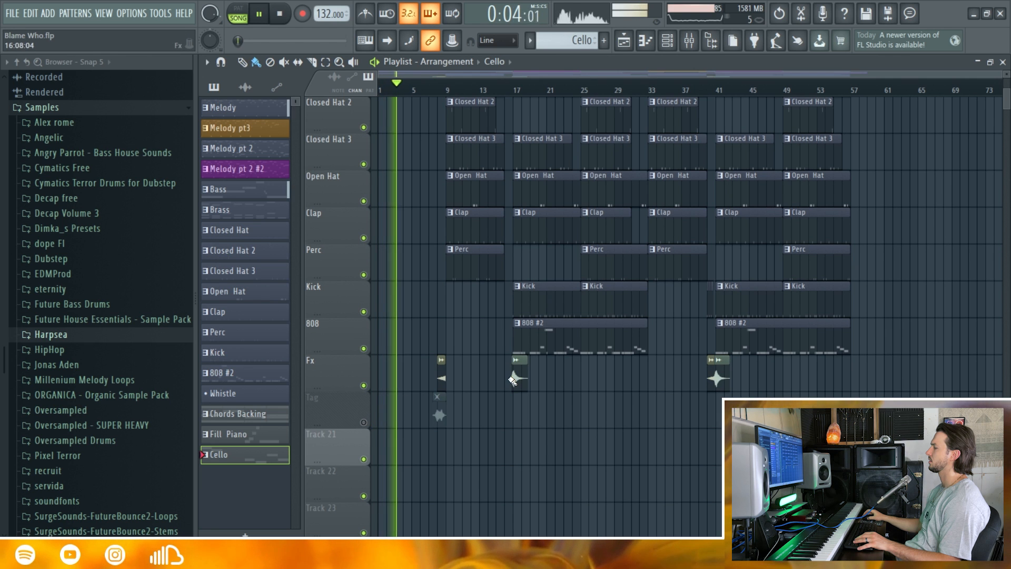
pyautogui.scroll(5, 500, 225)
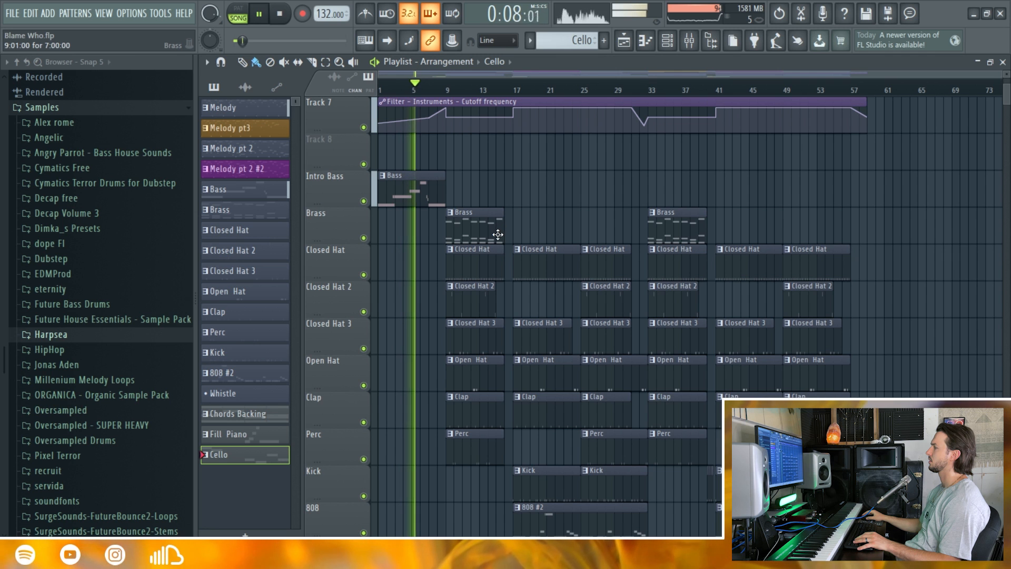
pyautogui.scroll(-5, 476, 300)
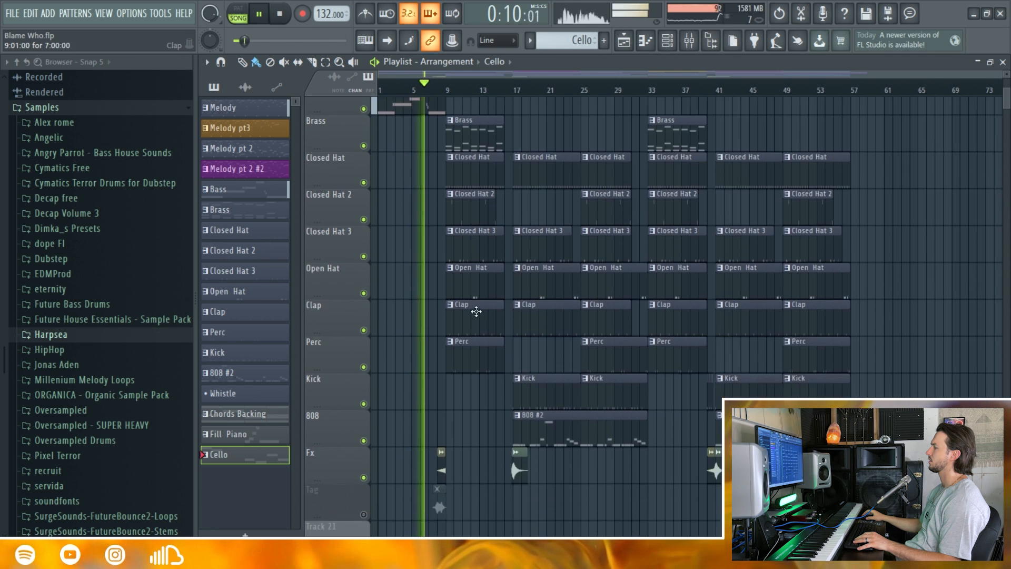
pyautogui.scroll(3, 485, 342)
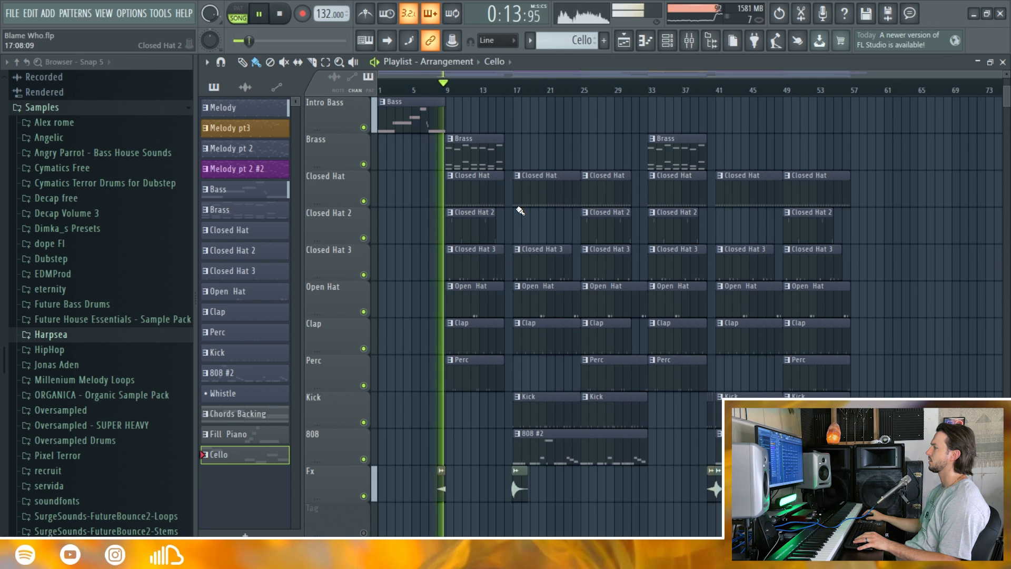
pyautogui.press('space')
# Select the section from bar 9 to bar 17 on the playlist timeline and start playing it.
pyautogui.scroll(2, 520, 224)
pyautogui.scroll(-2, 474, 358)
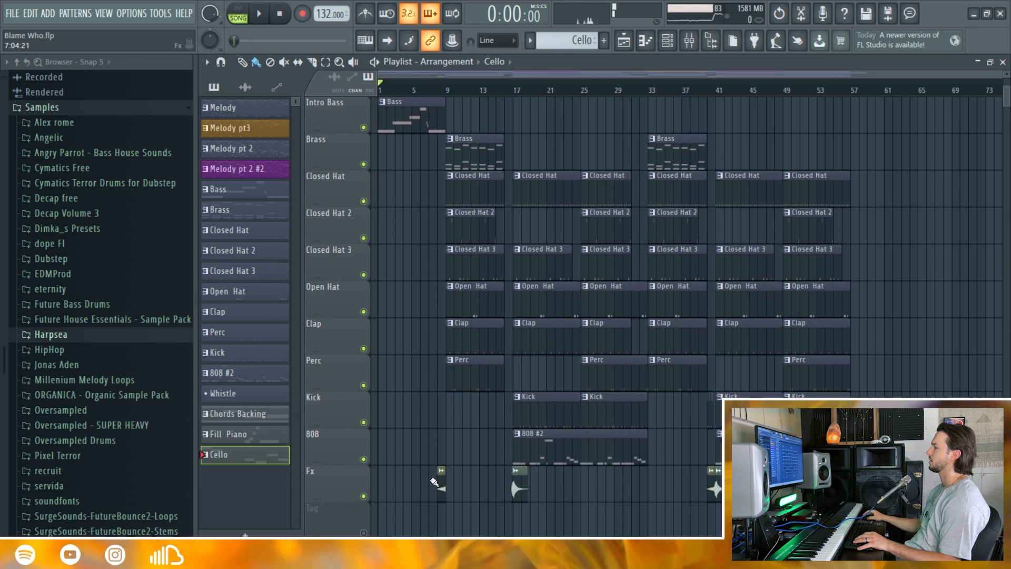
pyautogui.scroll(5, 527, 316)
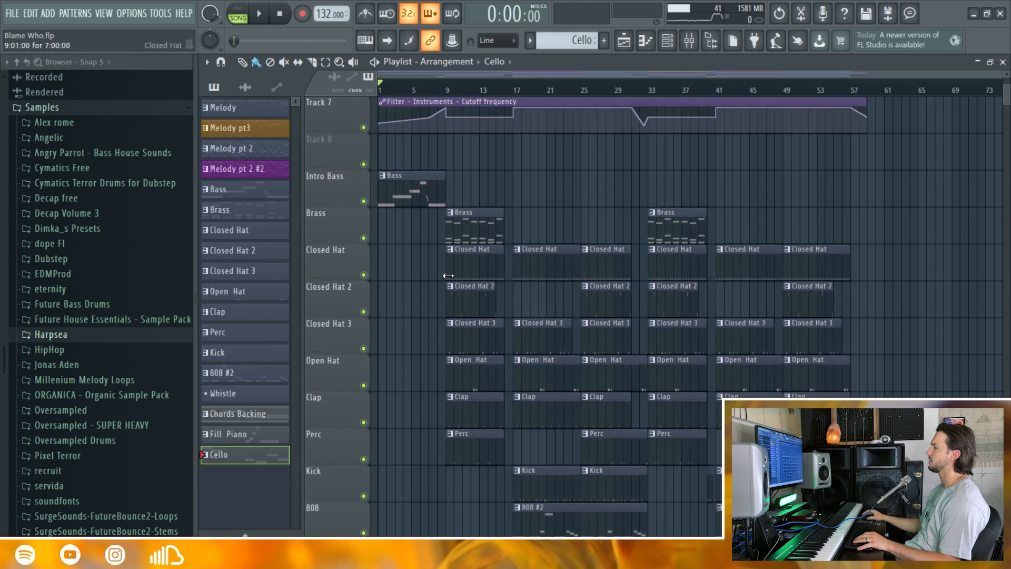
pyautogui.scroll(2, 600, 298)
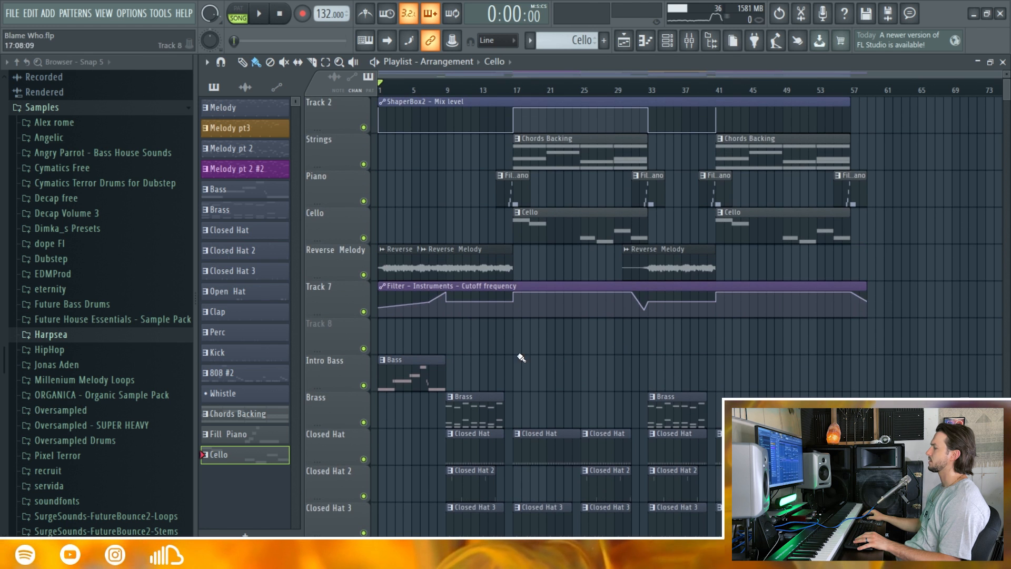
pyautogui.scroll(1, 521, 358)
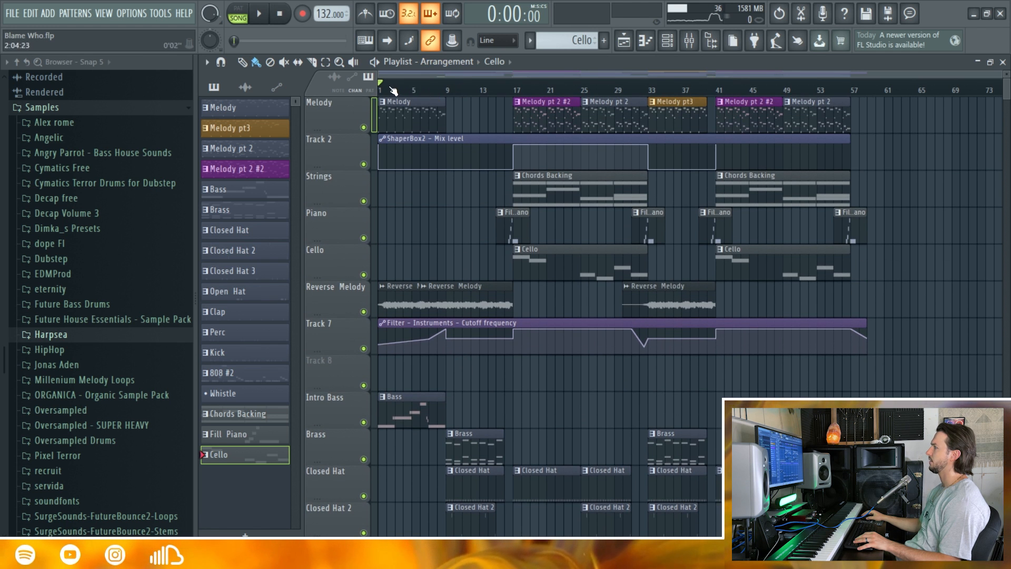
pyautogui.moveTo(397, 92); pyautogui.dragTo(449, 93)
pyautogui.scroll(-5, 532, 250)
pyautogui.press('space')
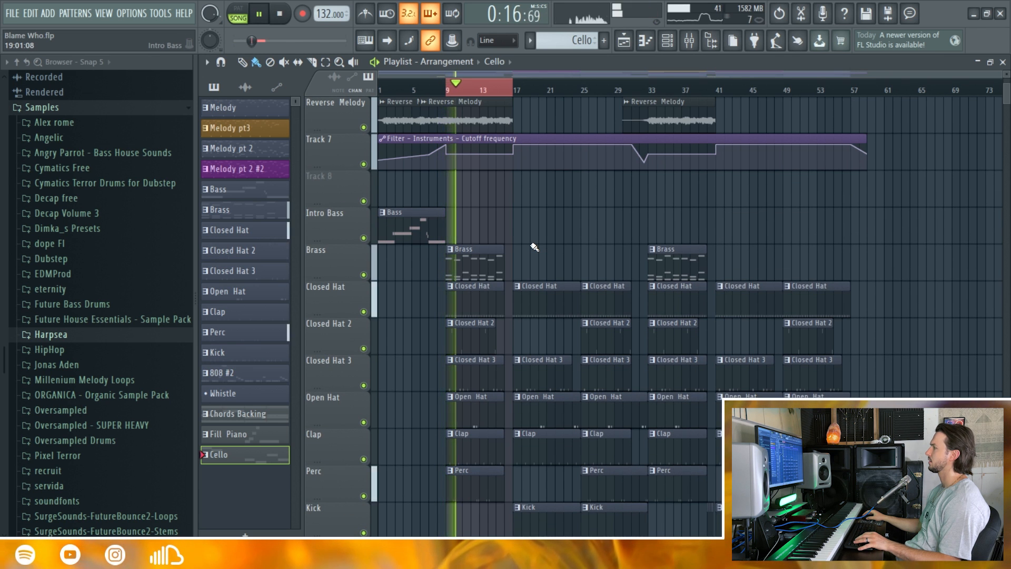
# Listen to the selected section with its brass, hats, clap and perc layers, and stop playback.
pyautogui.scroll(3, 535, 247)
pyautogui.scroll(2, 535, 248)
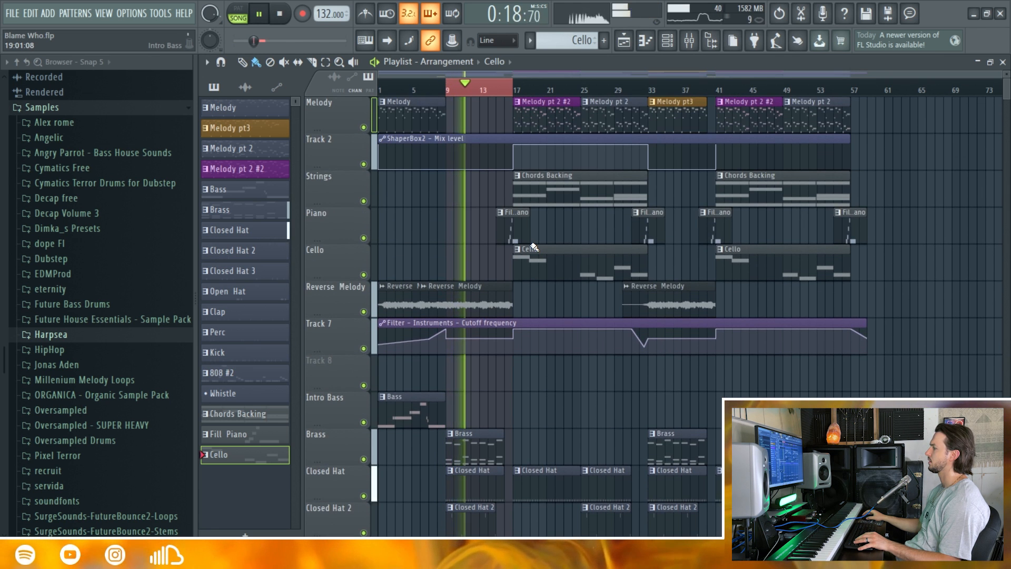
pyautogui.scroll(-7, 534, 247)
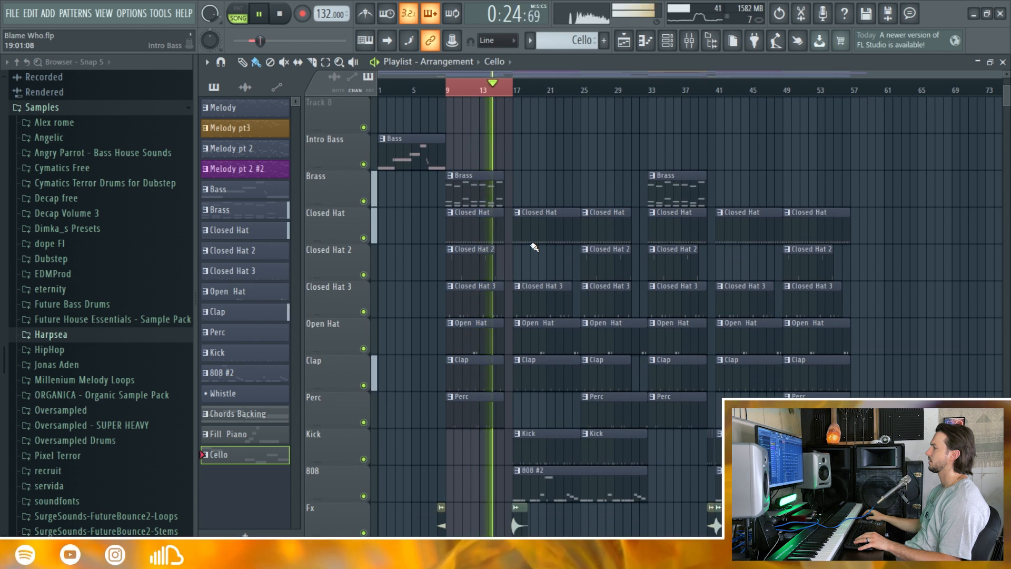
pyautogui.scroll(2, 535, 247)
pyautogui.click(870, 224)
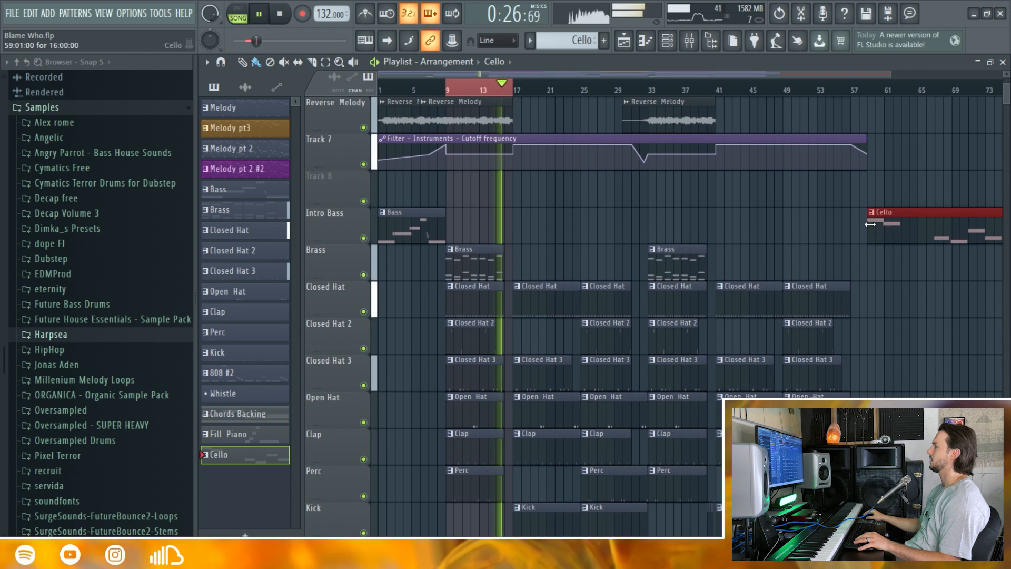
pyautogui.press('space')
# Open the Brass pattern's notes in the piano roll and bring up the Brass instrument from the channel rack.
pyautogui.doubleClick(475, 268)
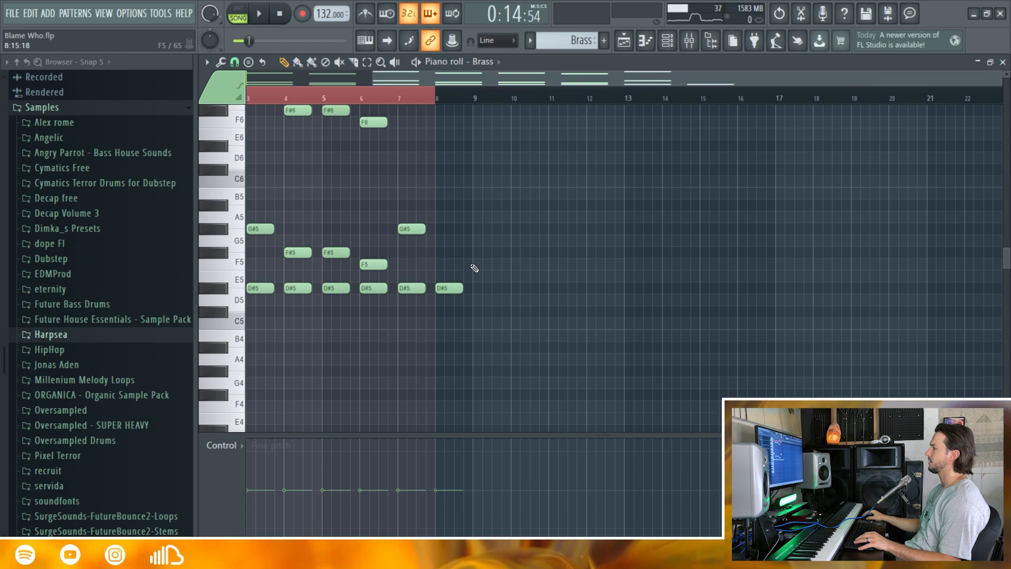
pyautogui.click(683, 44)
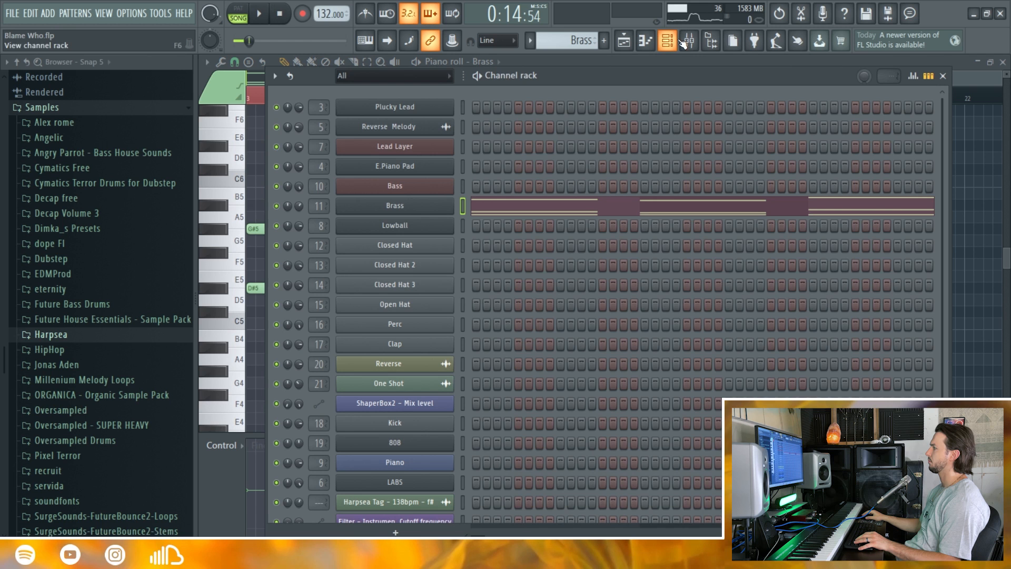
pyautogui.click(409, 211)
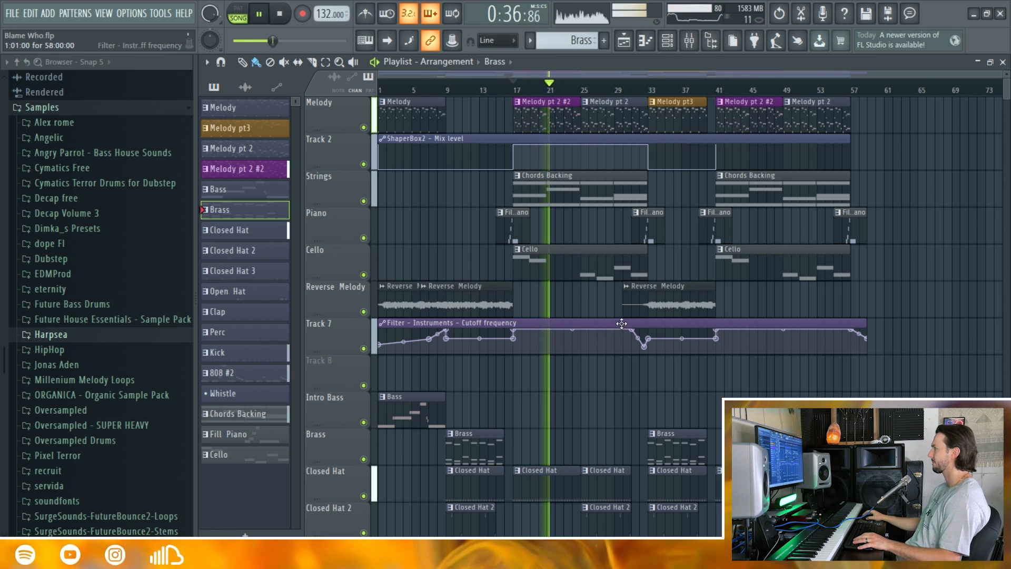
# Listen to the section from bar 17 while reviewing the melodic, automation and drum tracks, and stop playback.
pyautogui.scroll(-2, 613, 323)
pyautogui.scroll(2, 613, 323)
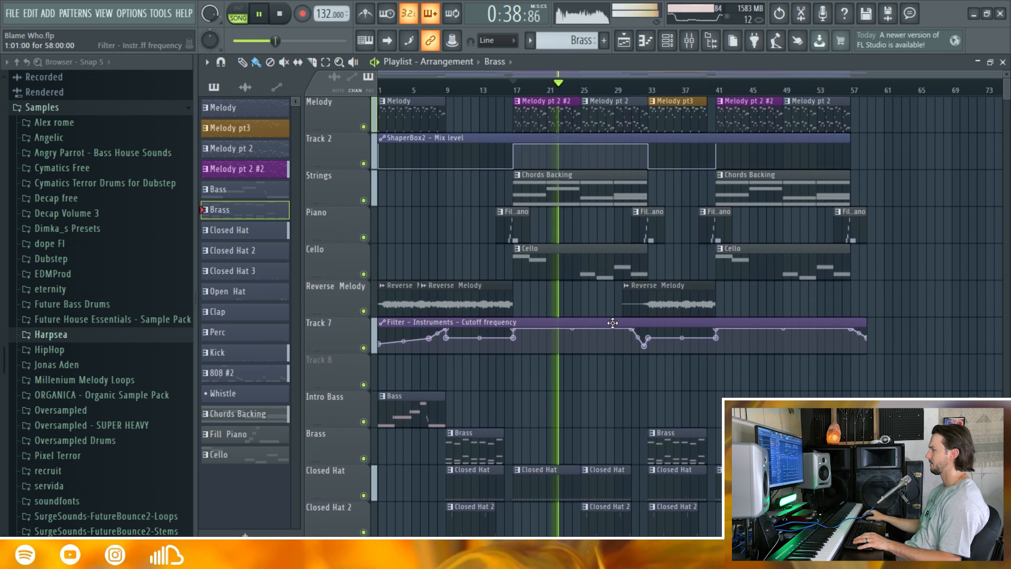
pyautogui.scroll(-4, 612, 323)
pyautogui.scroll(4, 612, 323)
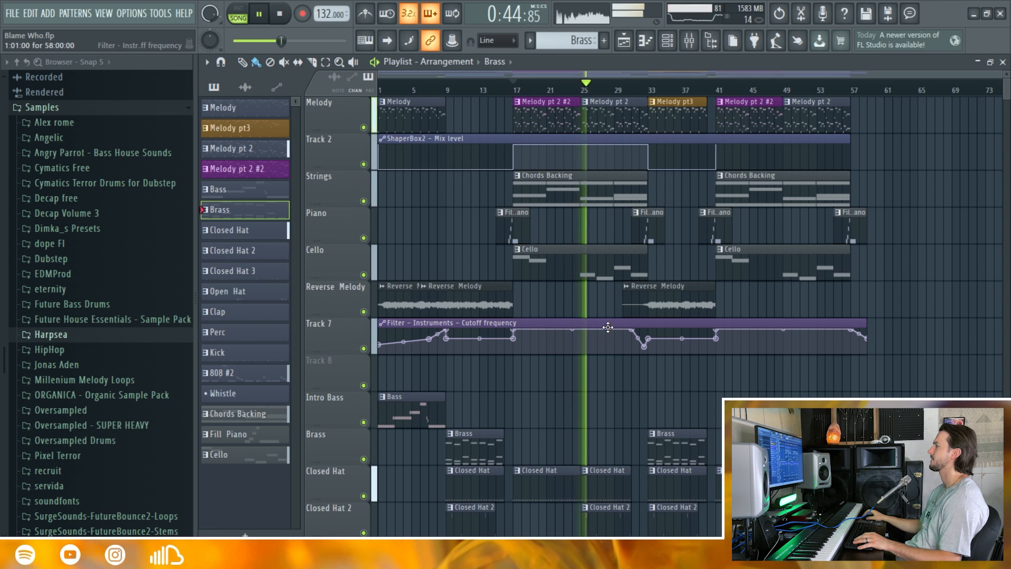
pyautogui.scroll(-4, 604, 332)
pyautogui.scroll(4, 605, 332)
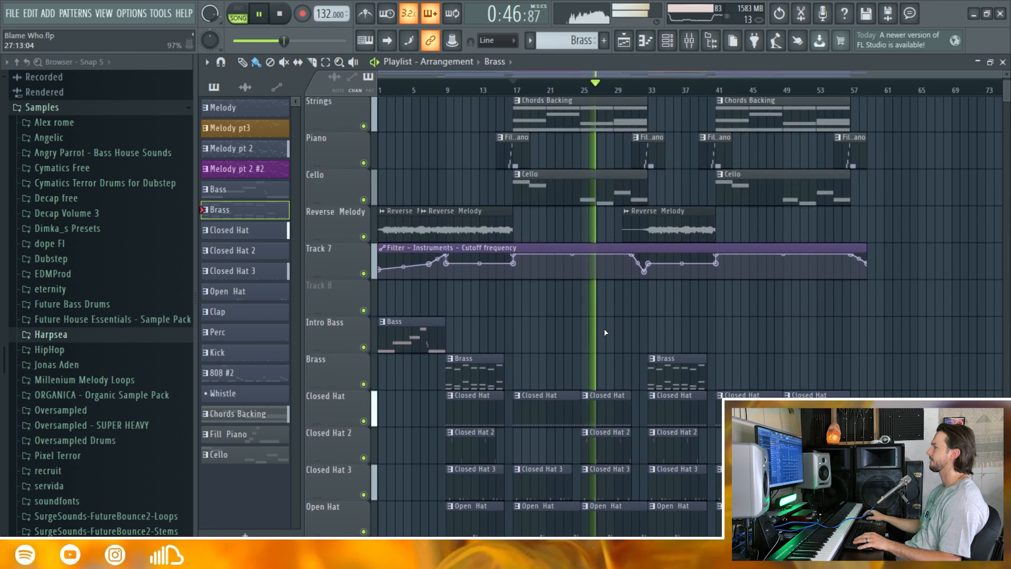
pyautogui.scroll(-2, 606, 331)
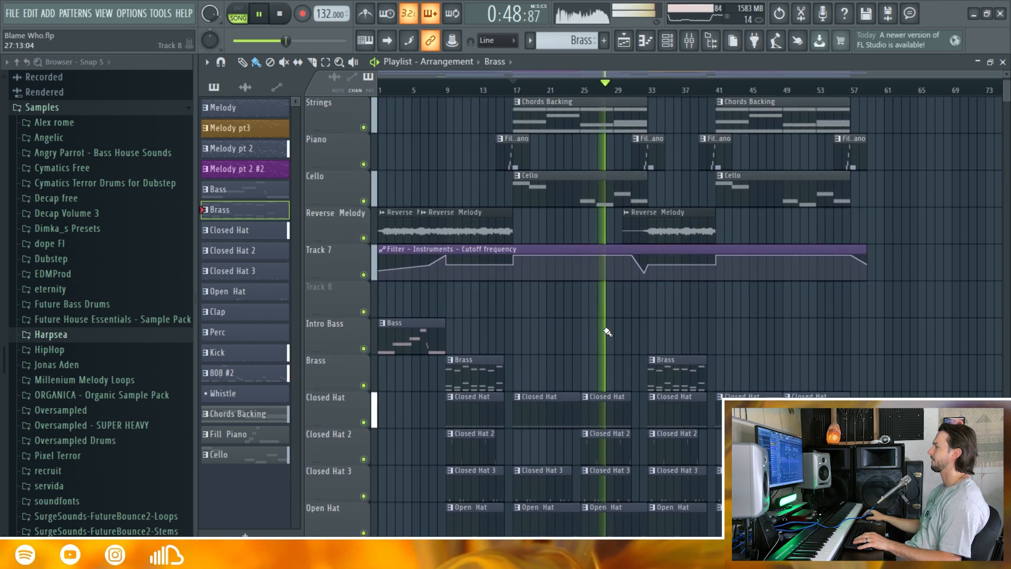
pyautogui.scroll(2, 607, 332)
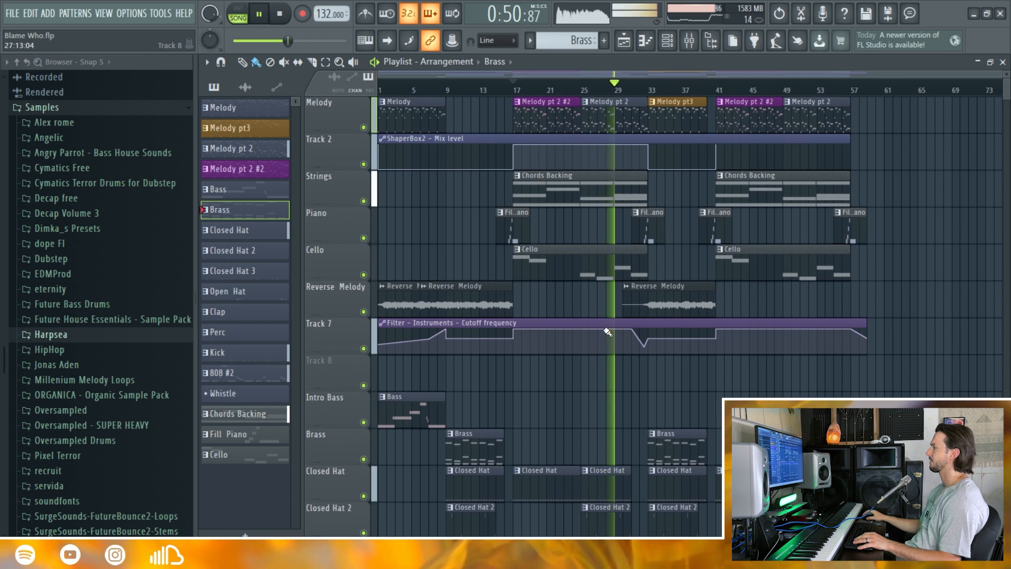
pyautogui.scroll(-1, 607, 332)
pyautogui.press('space')
pyautogui.scroll(-10, 607, 332)
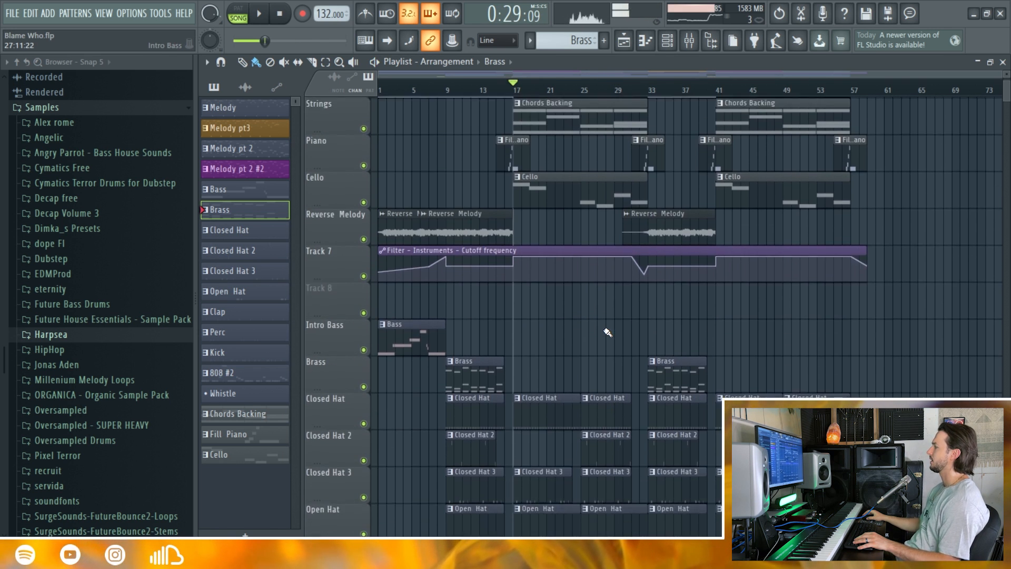
# Solo the Closed Hat track in the playlist so all other tracks are muted.
pyautogui.scroll(2, 648, 318)
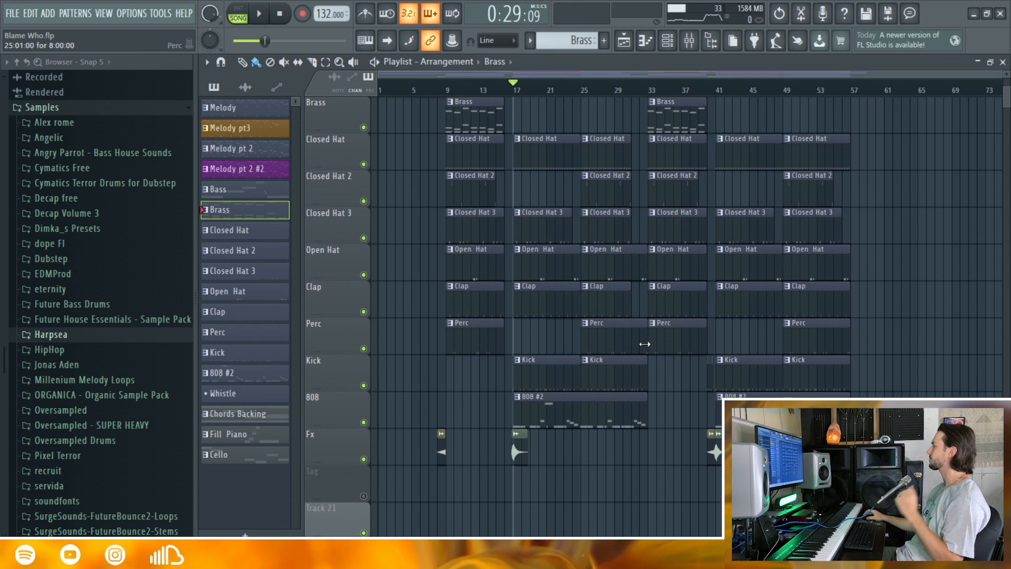
pyautogui.scroll(2, 592, 316)
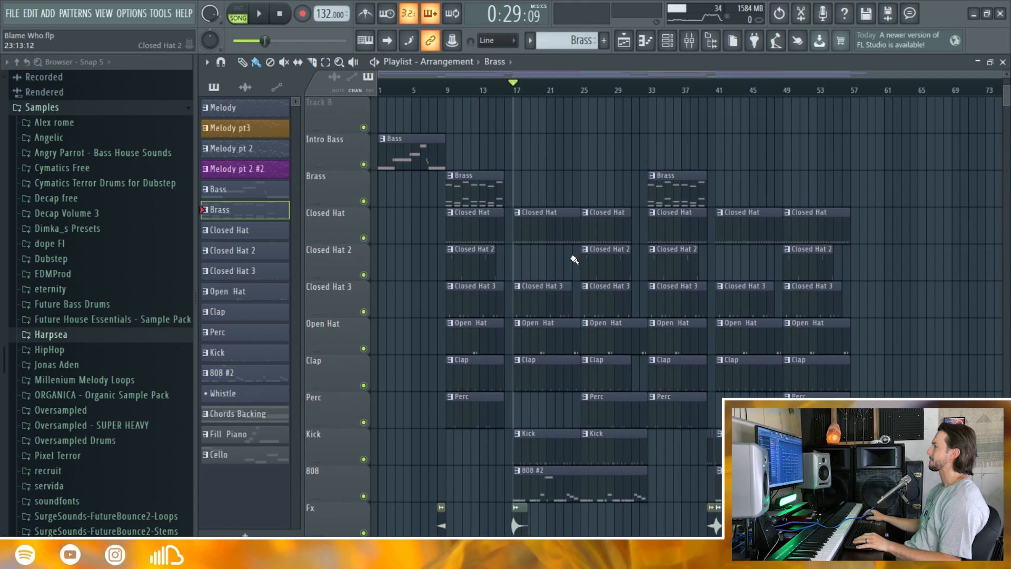
pyautogui.rightClick(876, 130)
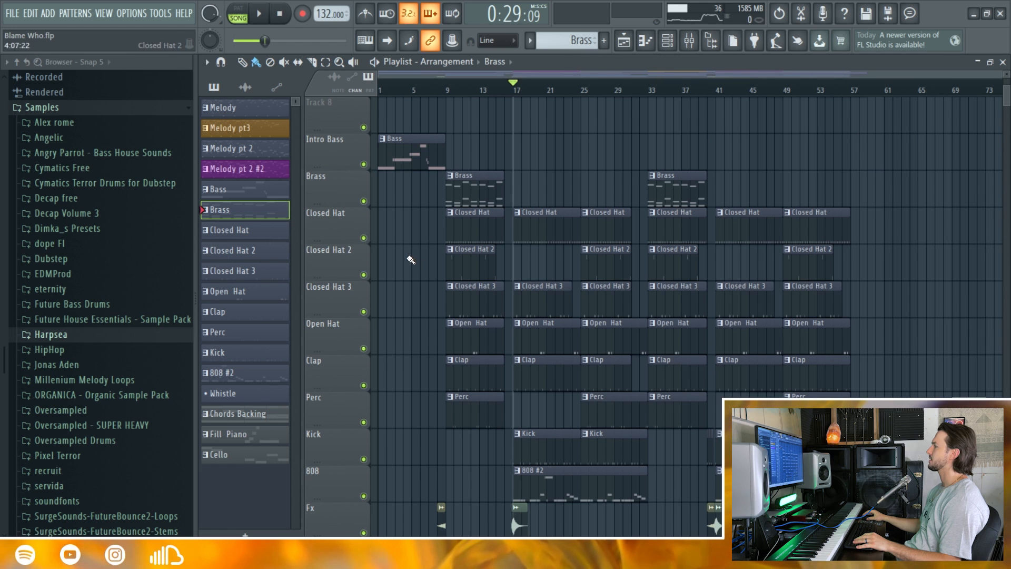
pyautogui.rightClick(363, 238)
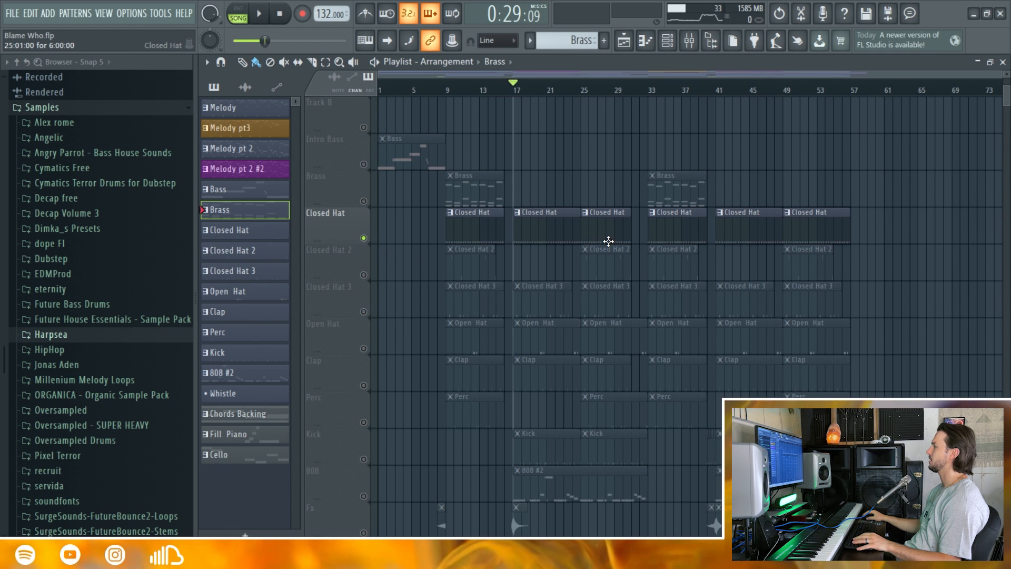
# Open the Closed Hat pattern's notes in the piano roll, listen to them during playback, and return to the playlist with playback stopped.
pyautogui.doubleClick(550, 232)
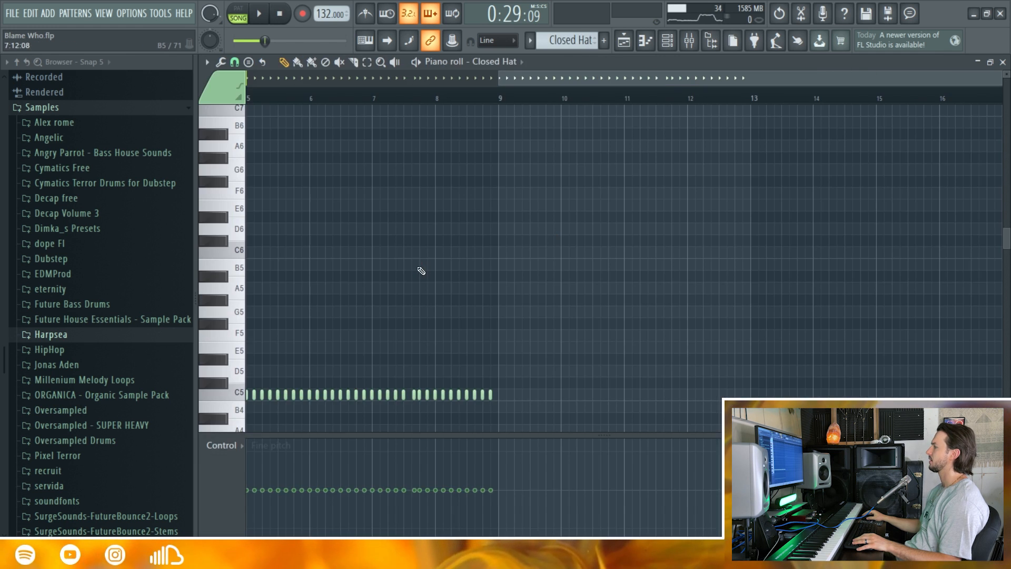
pyautogui.scroll(4, 420, 270)
pyautogui.press('space')
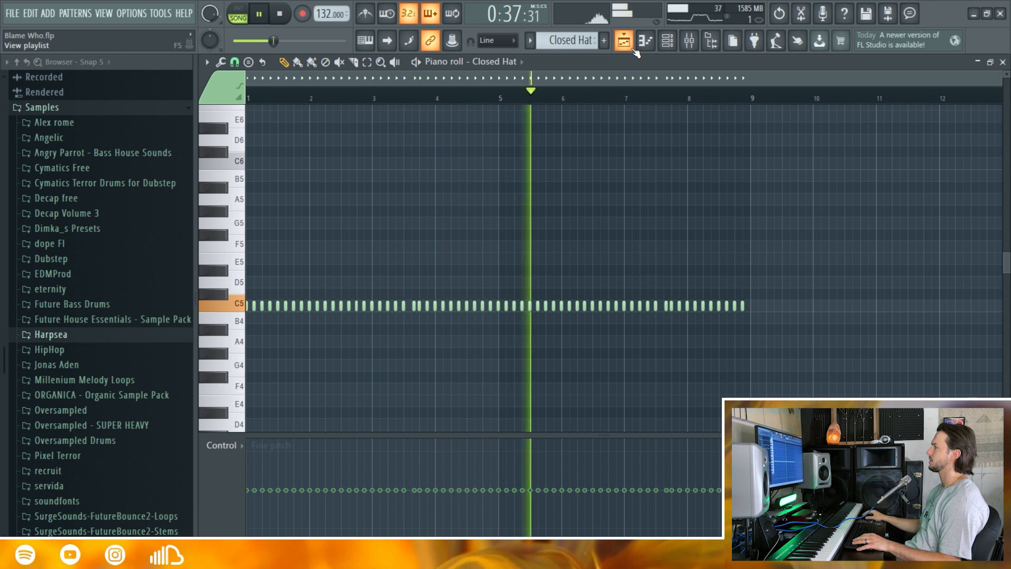
pyautogui.click(624, 40)
pyautogui.press('space')
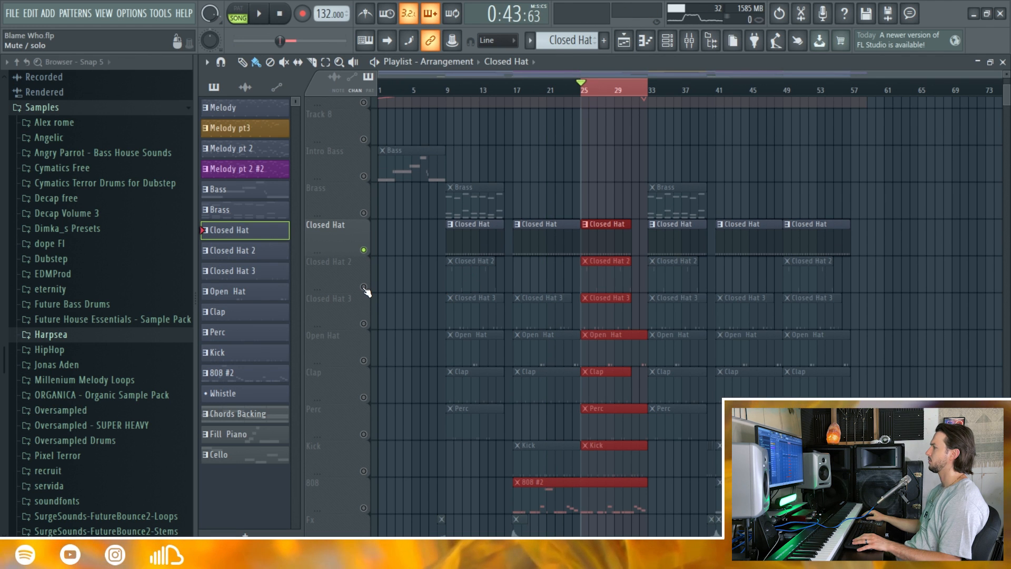
# Unmute the Closed Hat 2 track, play the section from bar 25 to 33, and add the Closed Hat 3 track.
pyautogui.click(364, 287)
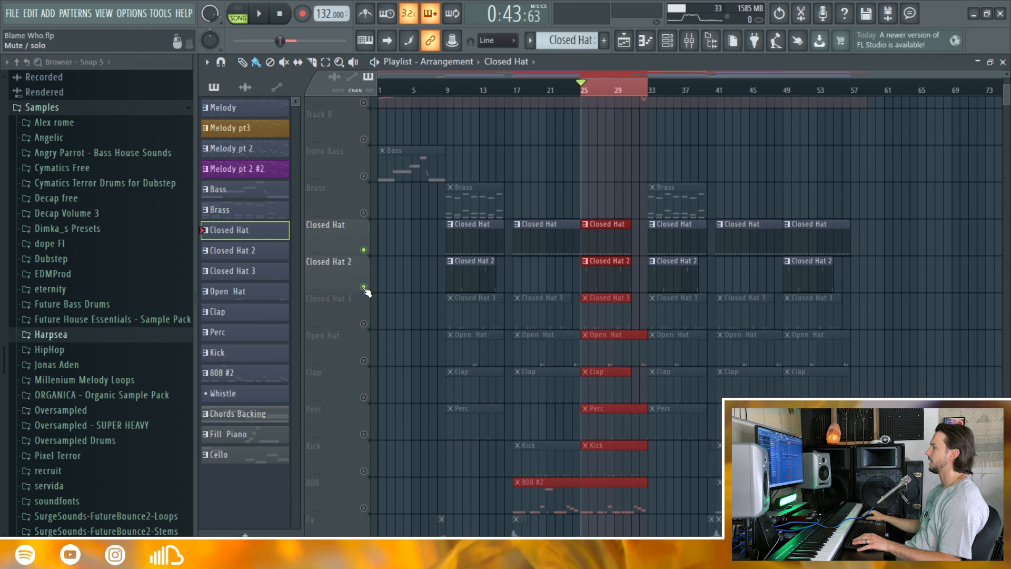
pyautogui.press('space')
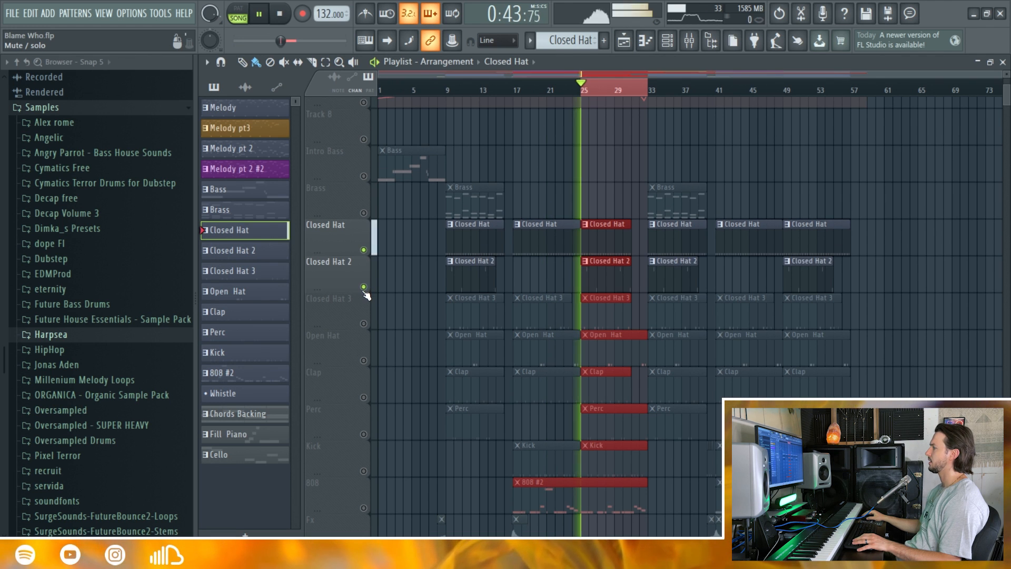
pyautogui.click(364, 324)
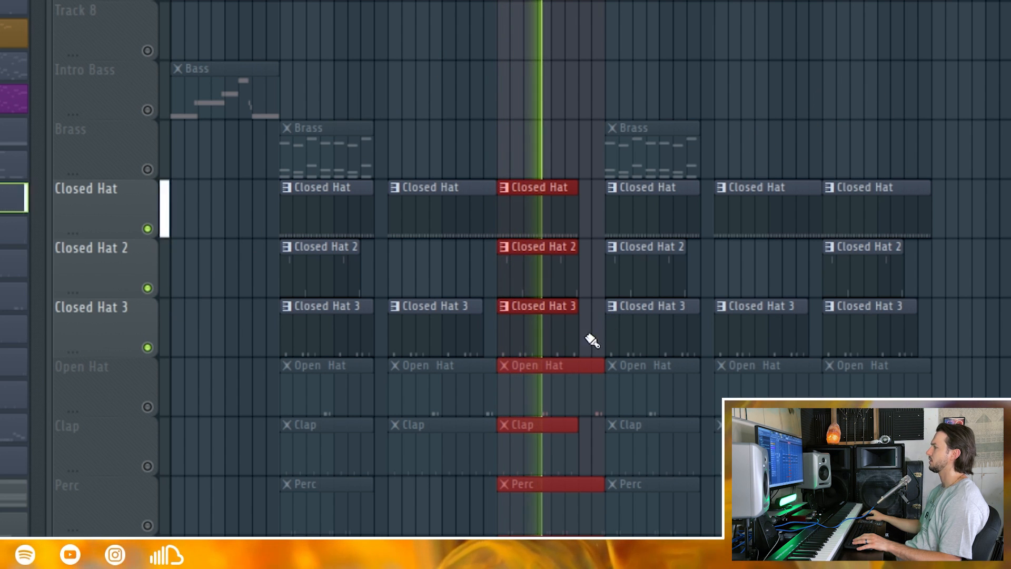
# Review the Closed Hat 3 pattern's notes in the piano roll during playback, return to the playlist and stop playback.
pyautogui.doubleClick(522, 338)
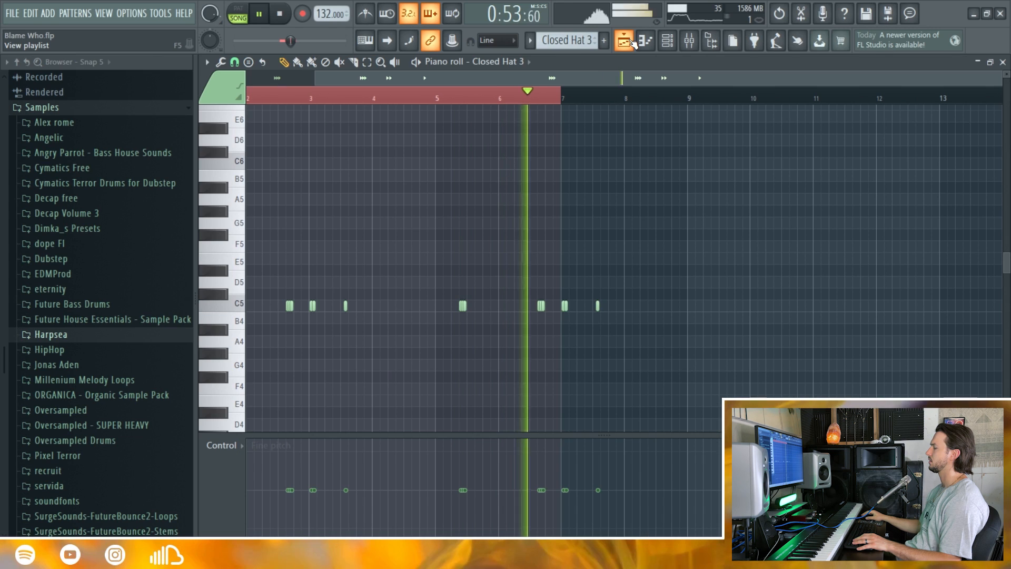
pyautogui.click(630, 43)
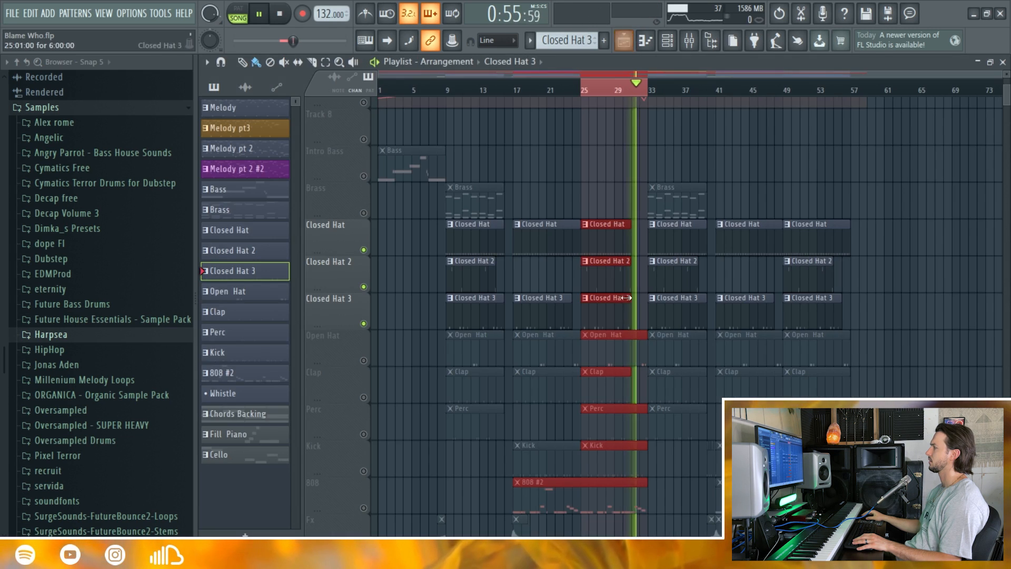
pyautogui.press('space')
# Unmute the Open Hat track, play the selected section, and add the Clap track during playback.
pyautogui.click(363, 324)
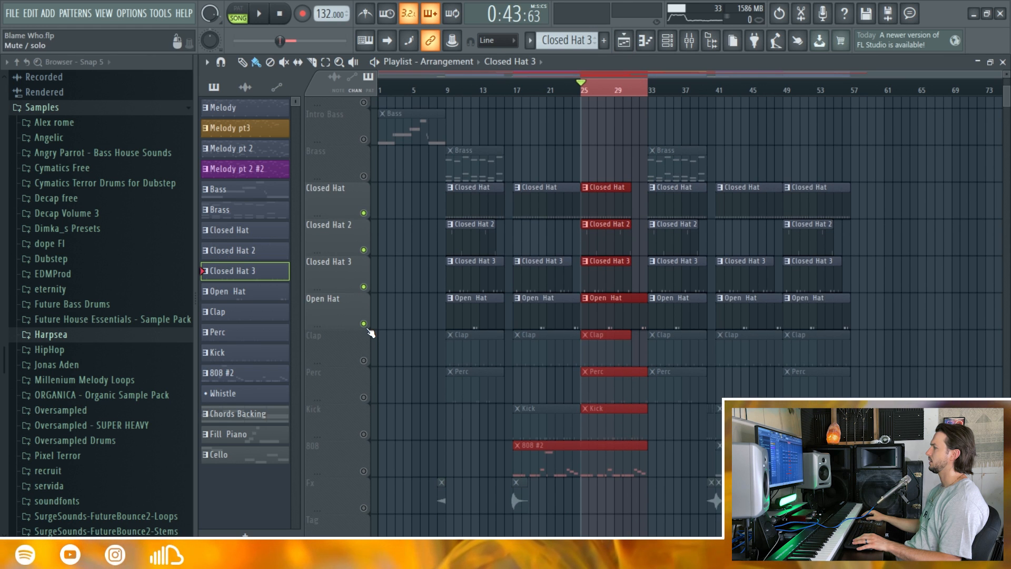
pyautogui.press('space')
pyautogui.click(364, 360)
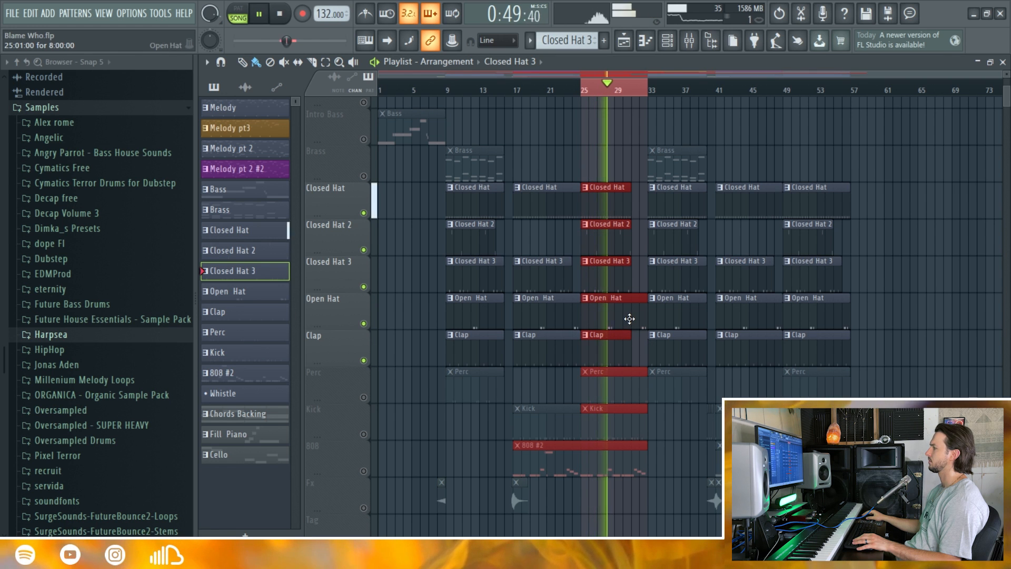
# Review the Open Hat pattern's notes in the piano roll during playback, return to the playlist and stop playback.
pyautogui.doubleClick(604, 324)
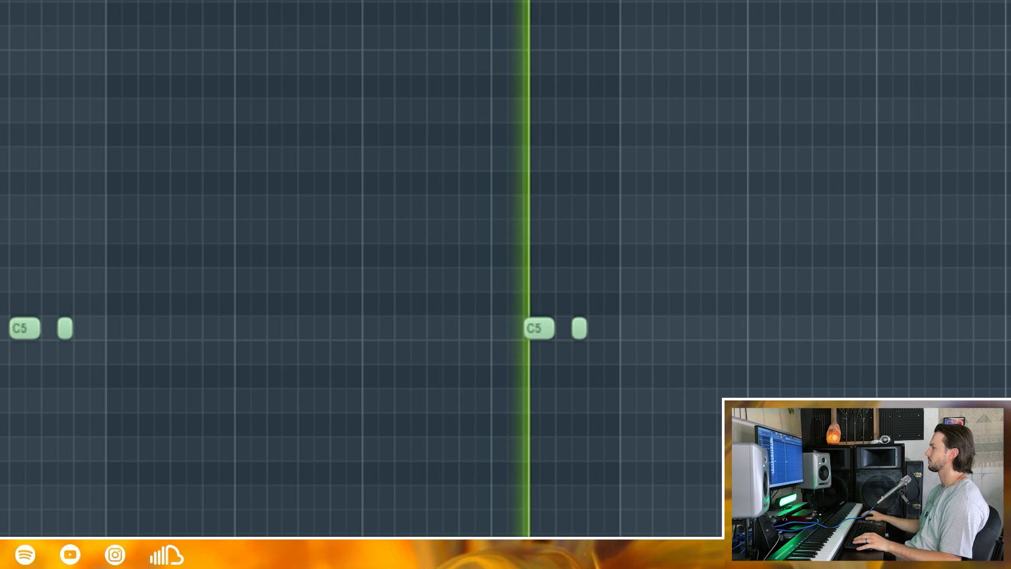
pyautogui.press('Escape')
pyautogui.press('space')
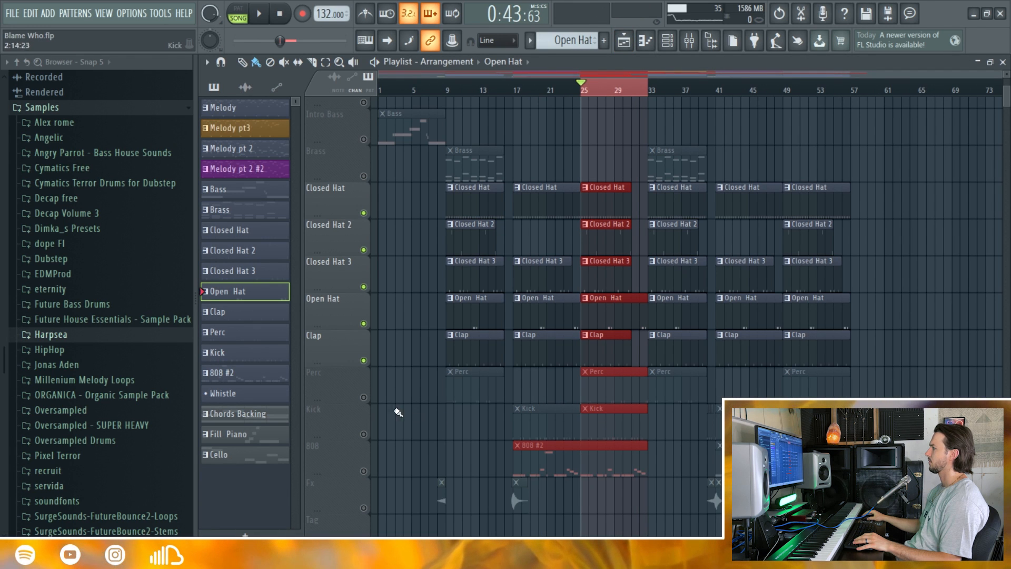
# Unmute the Perc track, listen to the section from bar 25 to 33 with it, and stop playback.
pyautogui.click(363, 398)
pyautogui.press('space')
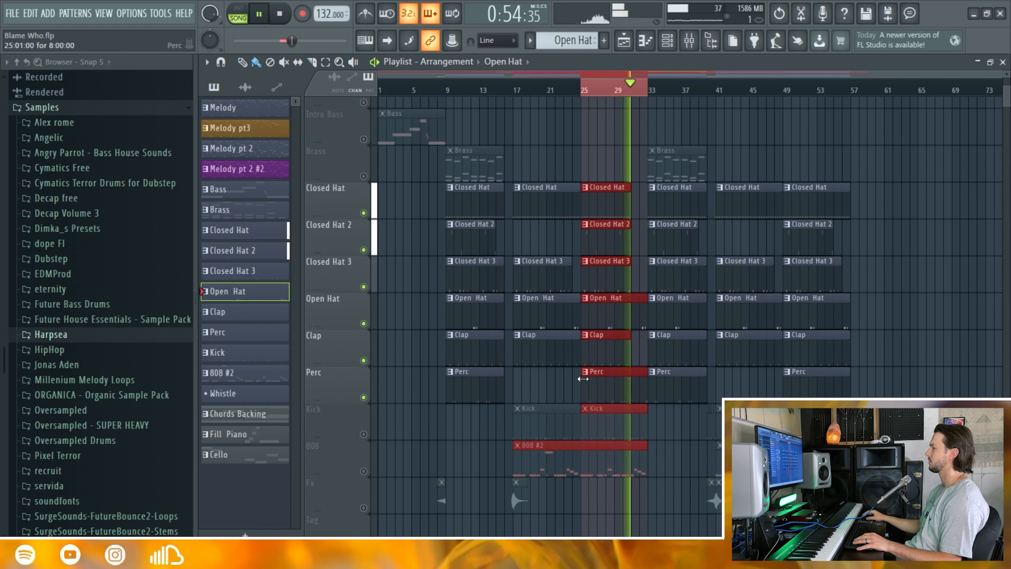
pyautogui.press('space')
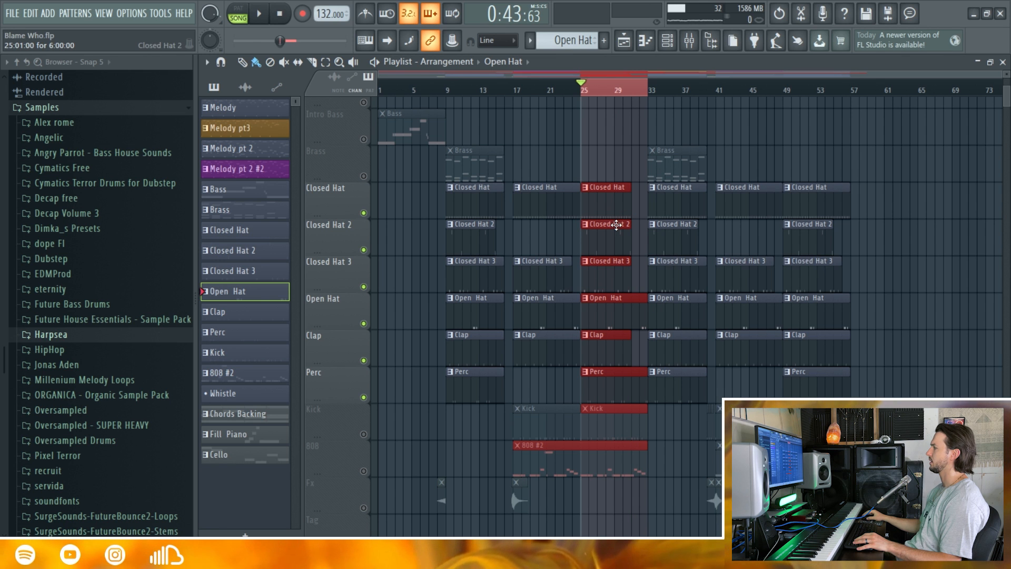
pyautogui.click(861, 158)
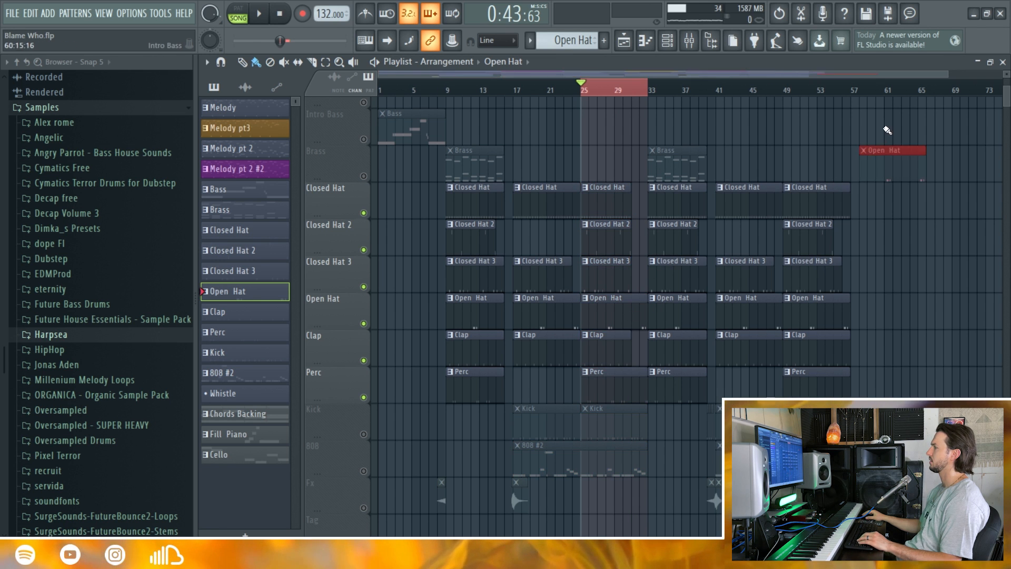